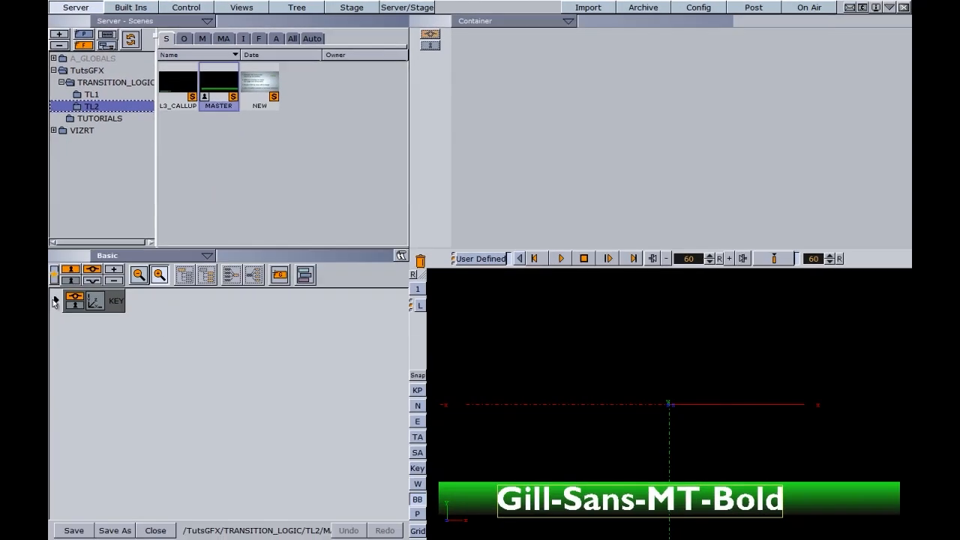
Expand KEY, add an empty group beside LOWERTHIRD_GROUP, and name it OTS_GROUP
click(55, 302)
click(69, 324)
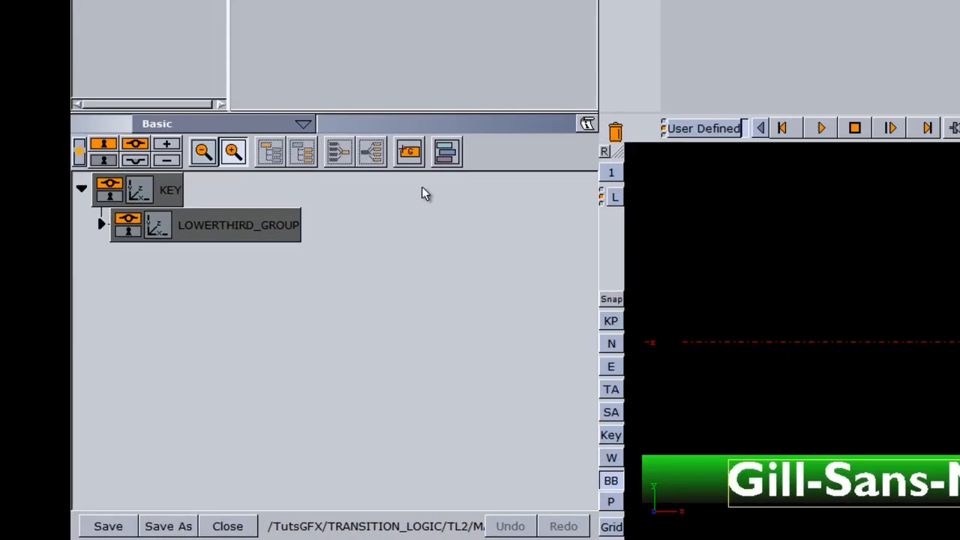
drag(279, 275, 260, 361)
drag(407, 260, 193, 259)
double_click(203, 247)
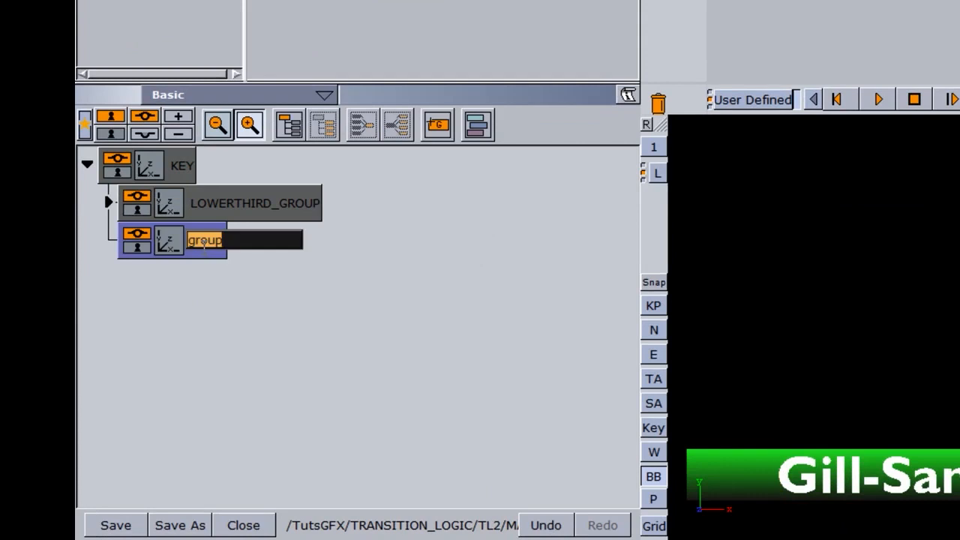
text(OTS_GROUP)
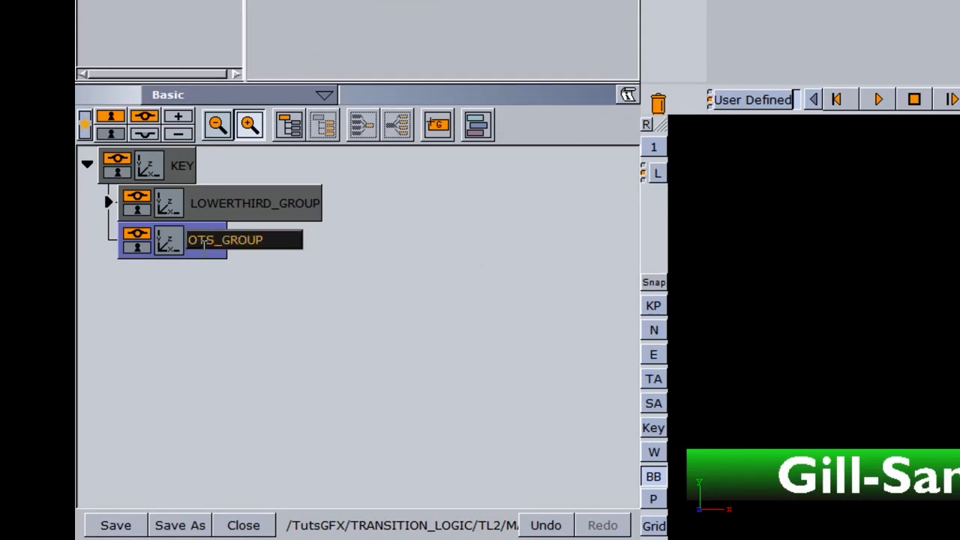
key(Return)
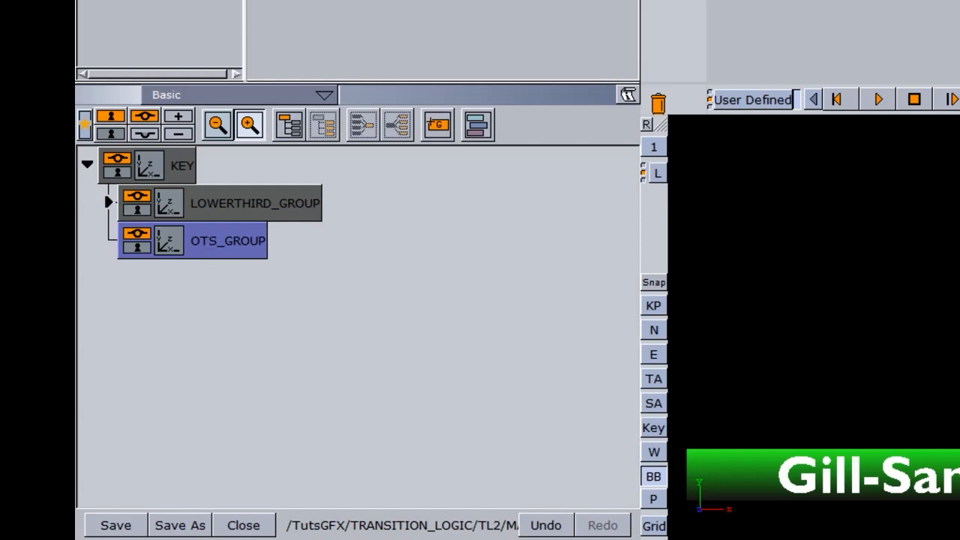
Add a child group under OTS_GROUP containing a Rectangle geometry from Built Ins
drag(437, 128, 319, 252)
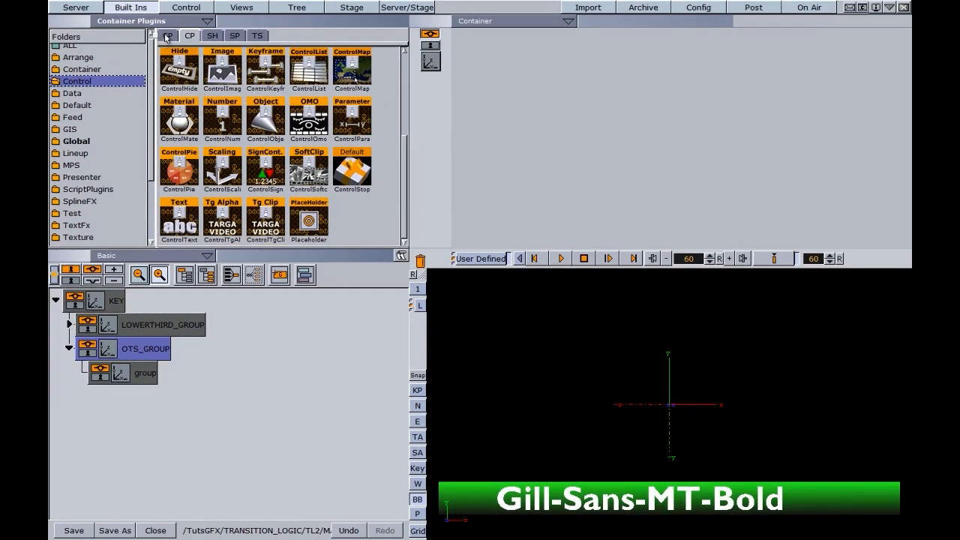
click(167, 36)
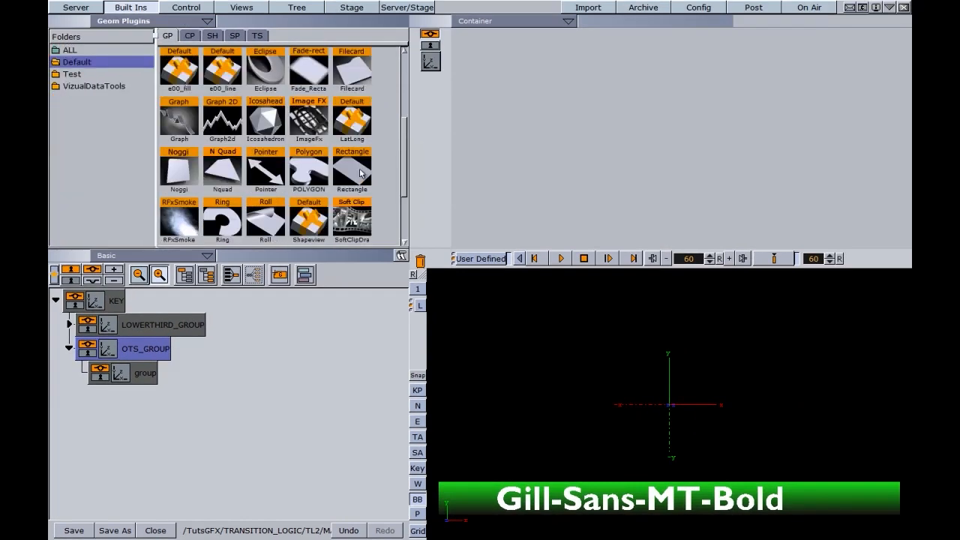
drag(359, 174, 181, 372)
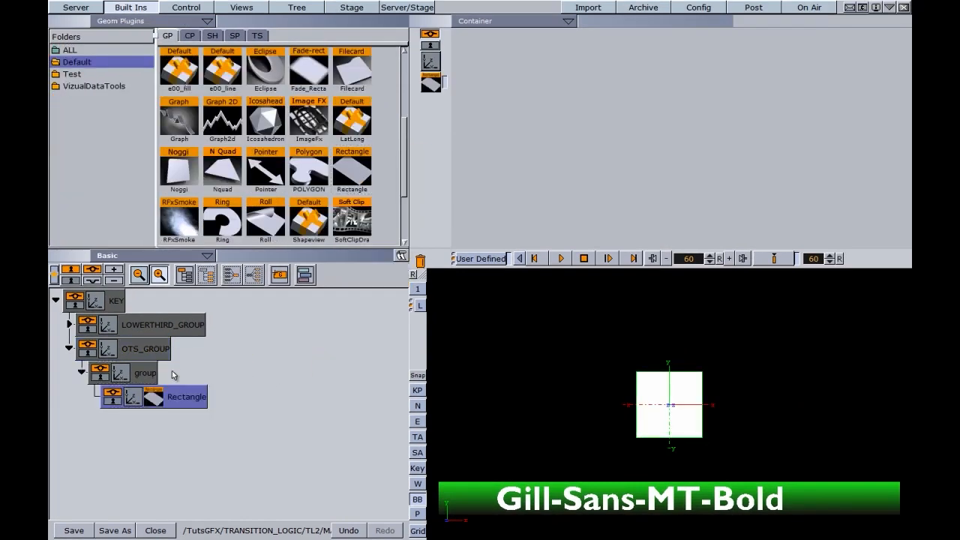
Scale the rectangle to 2.06 and position it at X 235, Y 46
click(131, 400)
drag(489, 181, 548, 178)
drag(498, 55, 470, 60)
Set the rectangle's upper-left vertex colour to a deep blue
click(431, 85)
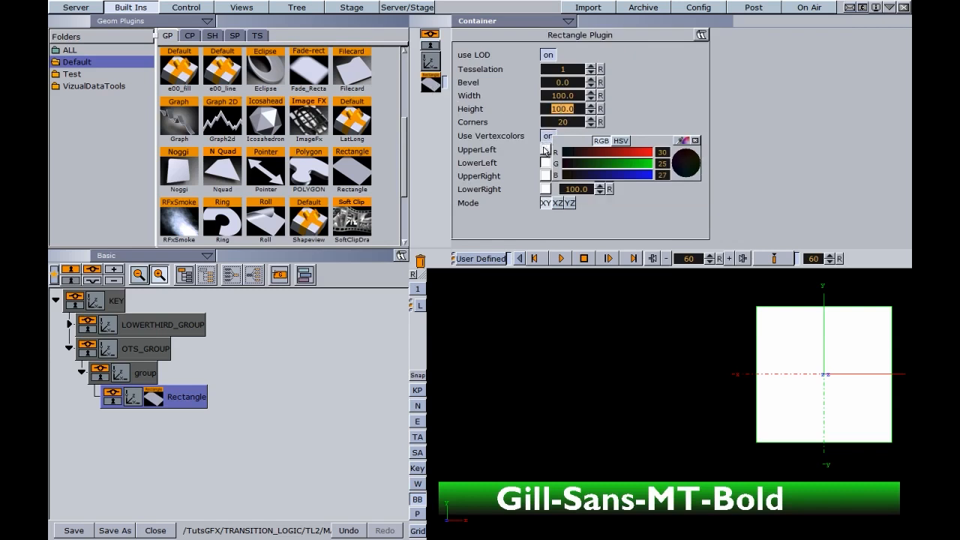
drag(688, 160, 679, 155)
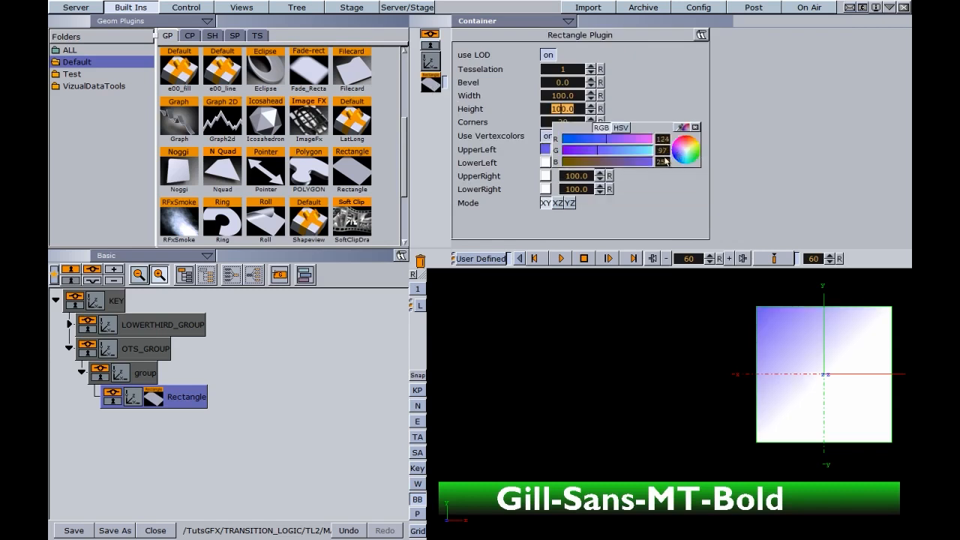
click(576, 143)
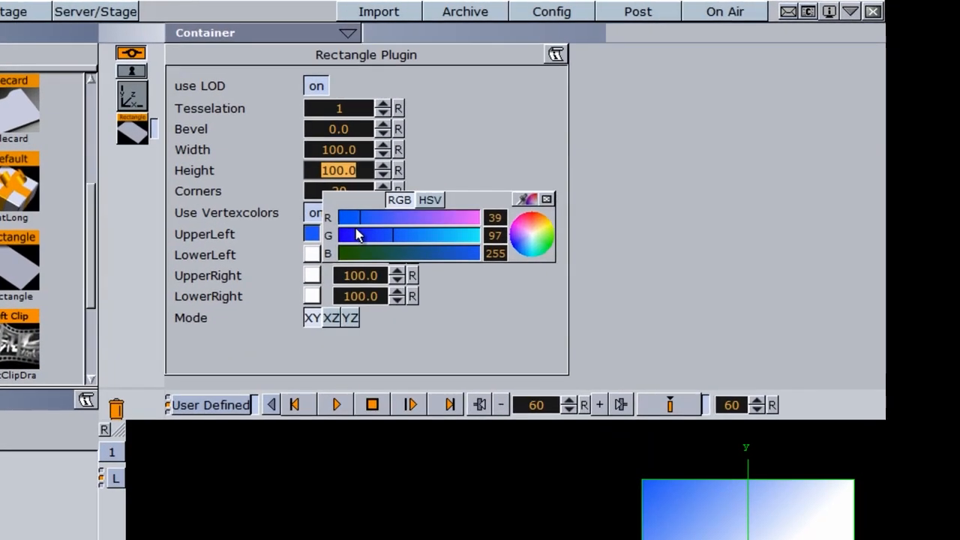
drag(358, 236, 311, 296)
Make the right corners near-black, copy the blue to the lower-left, and duplicate the rectangle
click(308, 275)
click(343, 261)
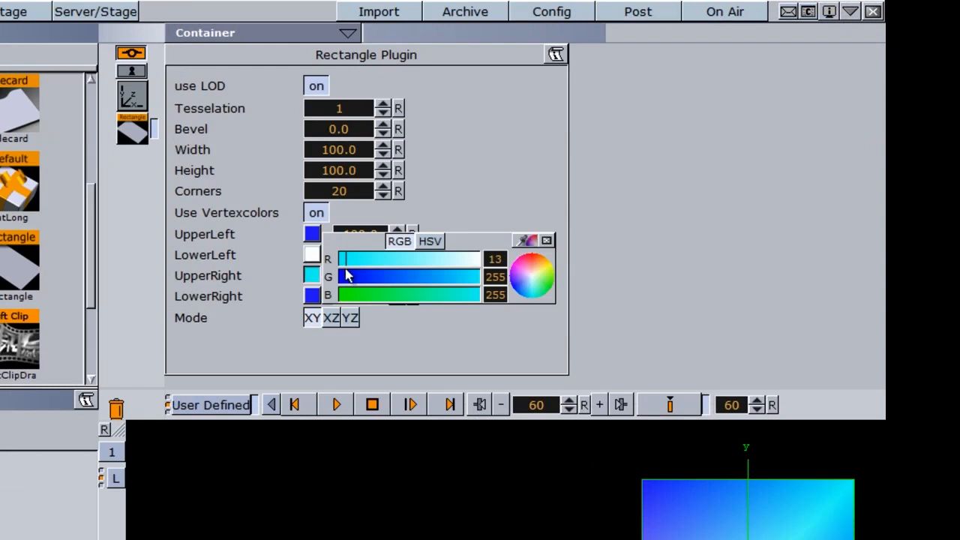
click(344, 278)
click(348, 296)
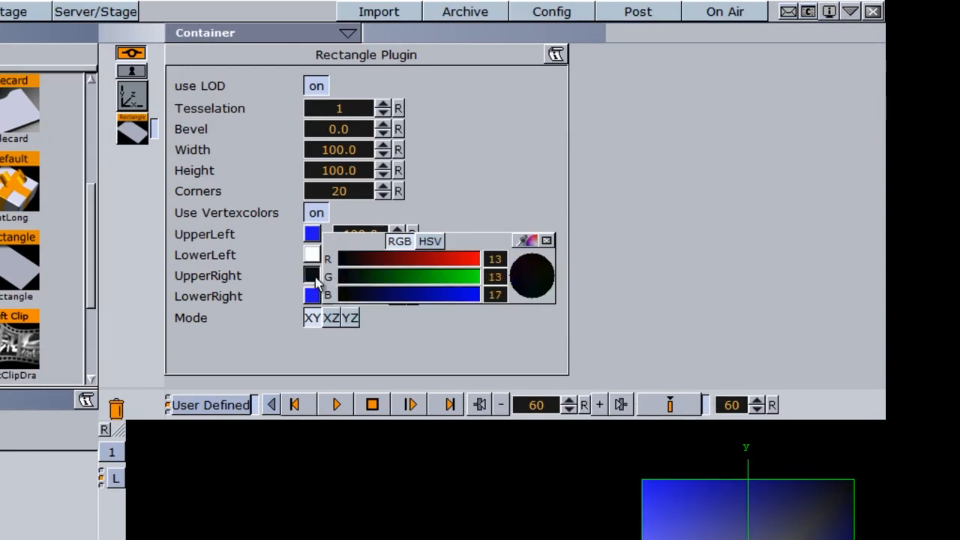
drag(316, 242, 317, 259)
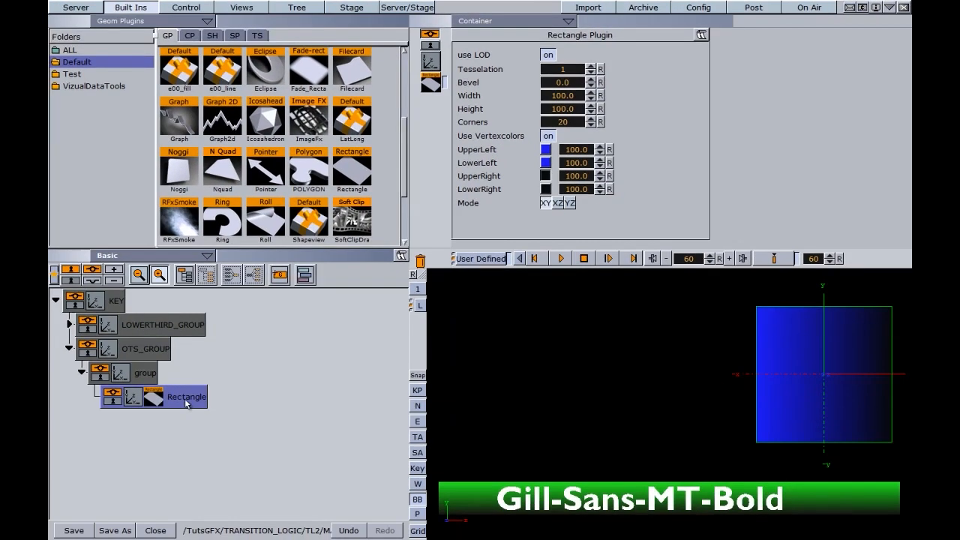
ctrl+drag(186, 403, 154, 429)
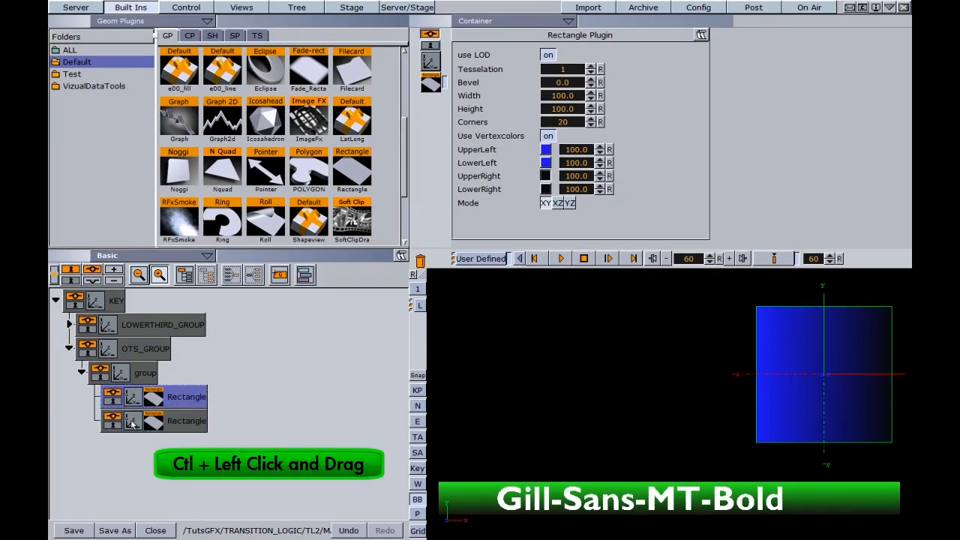
Turn off Use Vertexcolors on the duplicate rectangle
click(132, 424)
click(161, 424)
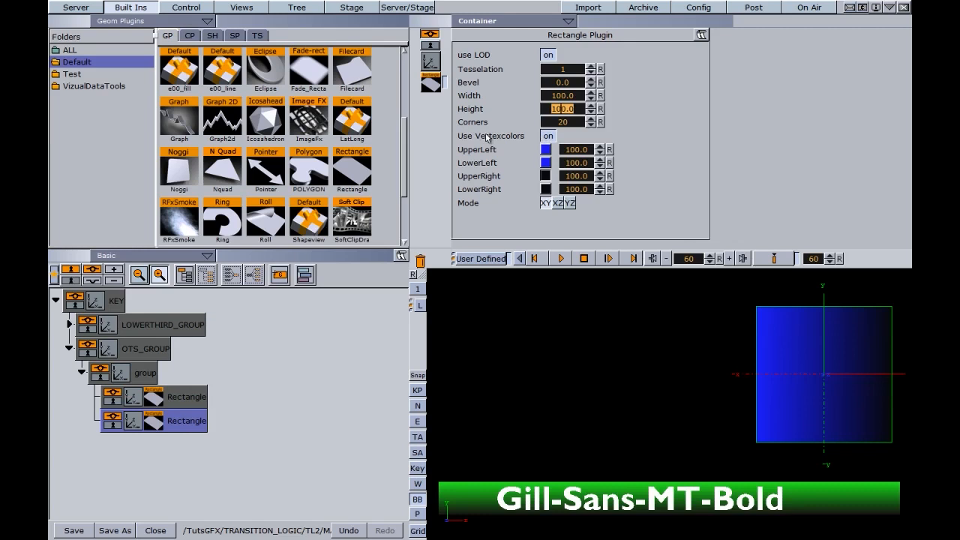
click(546, 136)
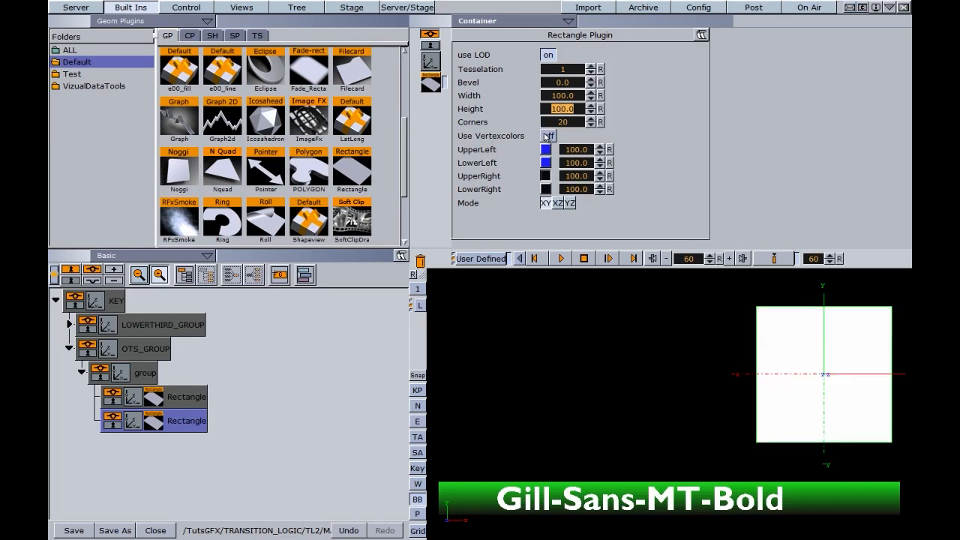
Apply the HEADSHOT image from Server Images to the duplicate rectangle
click(78, 8)
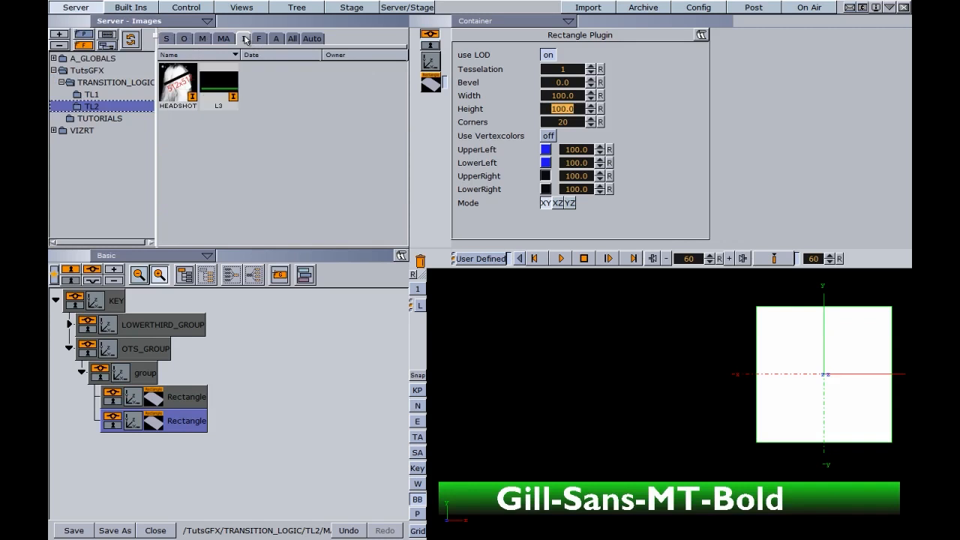
drag(174, 91, 182, 421)
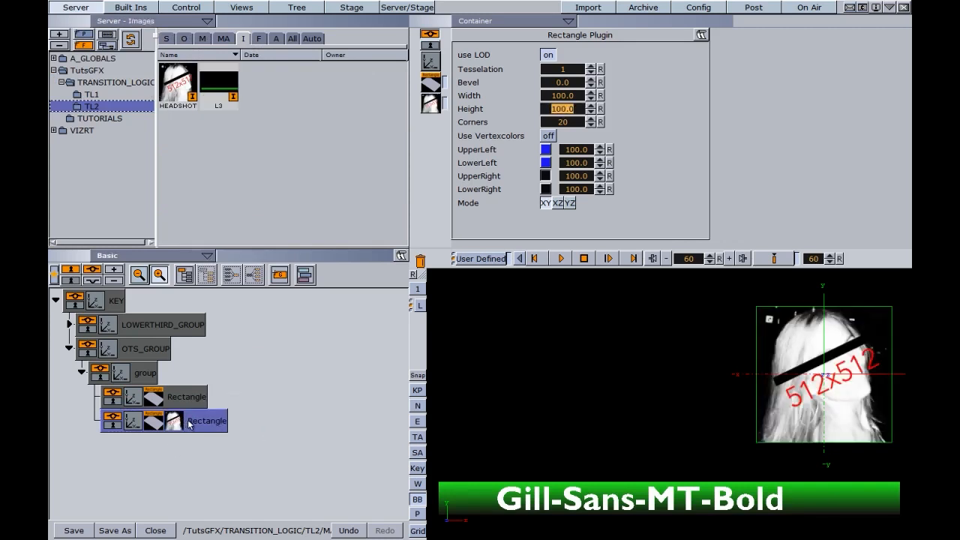
click(132, 425)
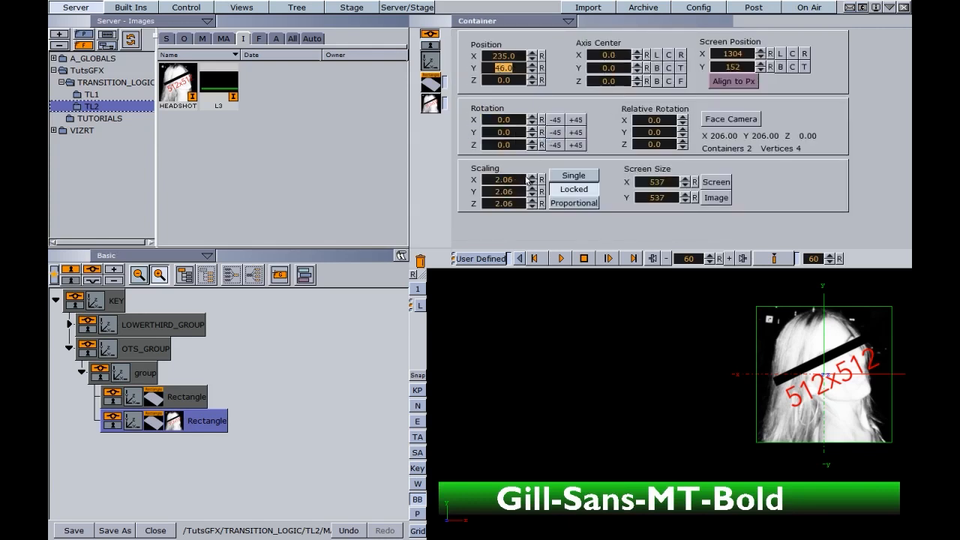
Scale the headshot rectangle to 1.86 at X 230, Y 50, then select its parent group
drag(531, 183, 532, 187)
drag(506, 60, 505, 69)
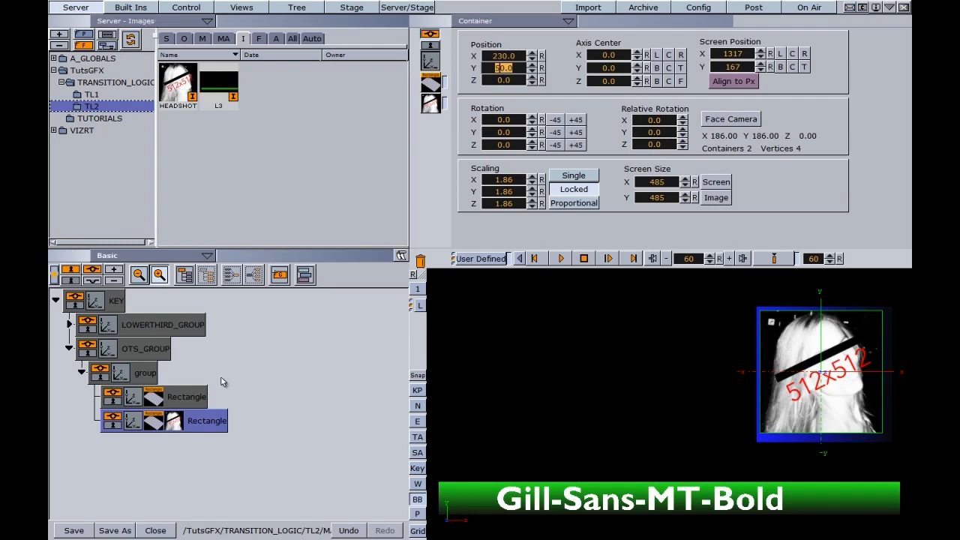
click(124, 377)
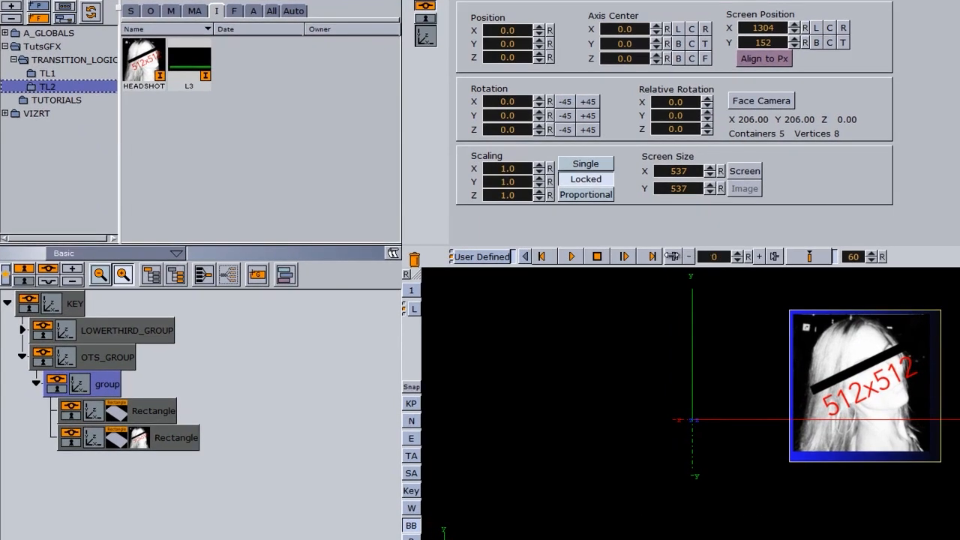
Keyframe the group's position at X 12, then raise it to Y 296
drag(489, 30, 671, 39)
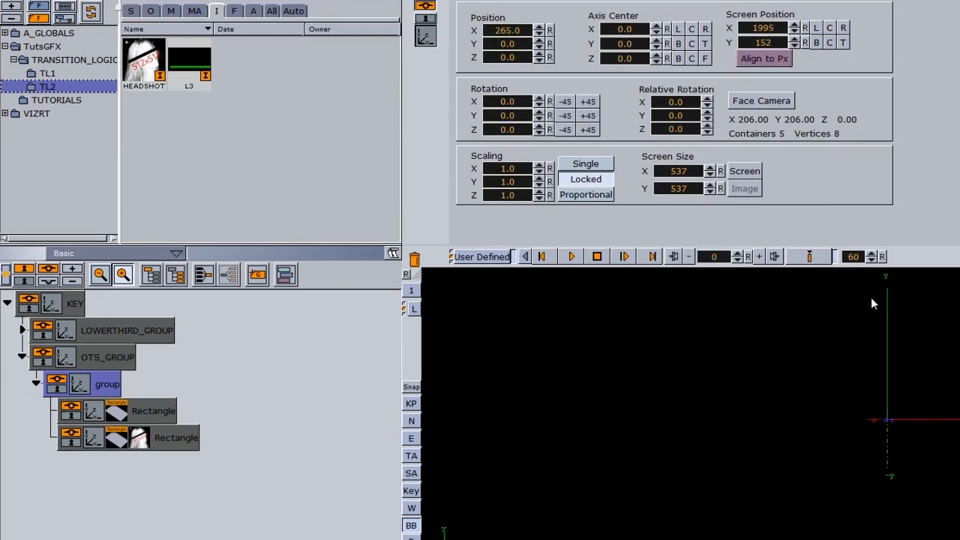
drag(507, 31, 339, 37)
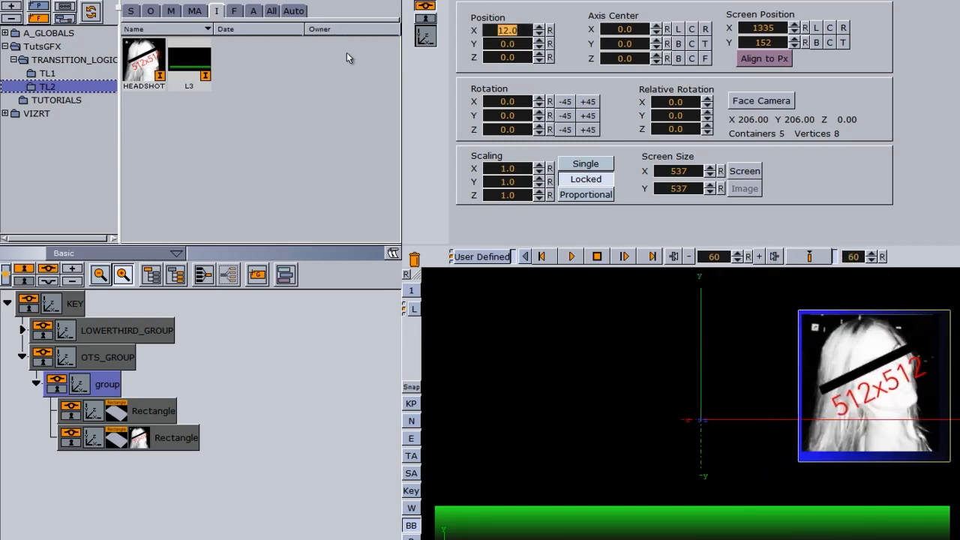
click(798, 260)
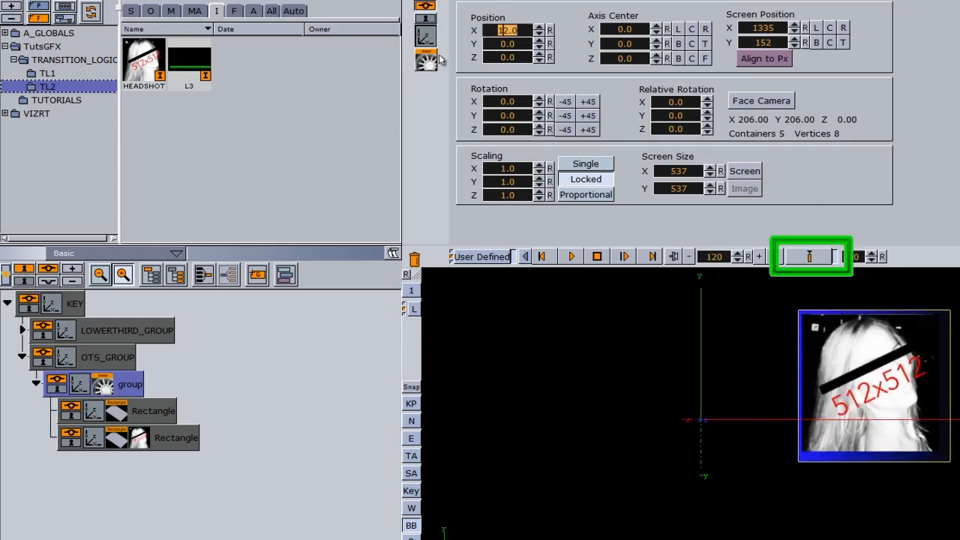
drag(496, 44, 689, 49)
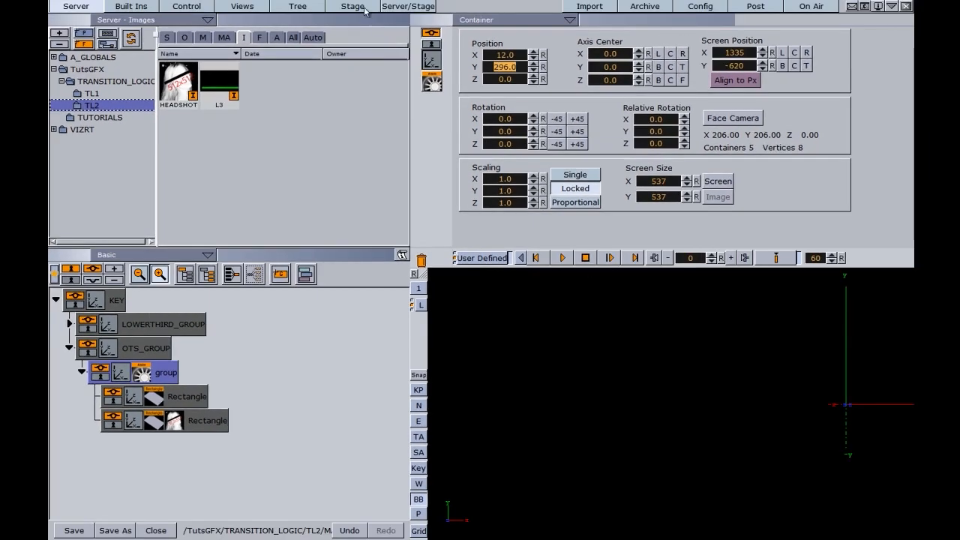
Create a new director named OTS in the Dopesheet
click(363, 7)
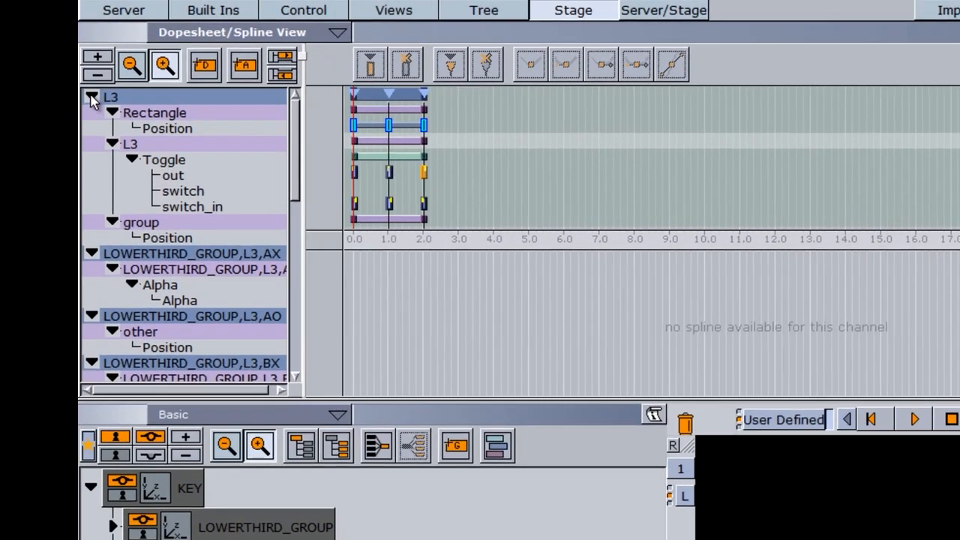
drag(303, 160, 313, 263)
drag(206, 65, 150, 330)
click(142, 292)
right_click(149, 292)
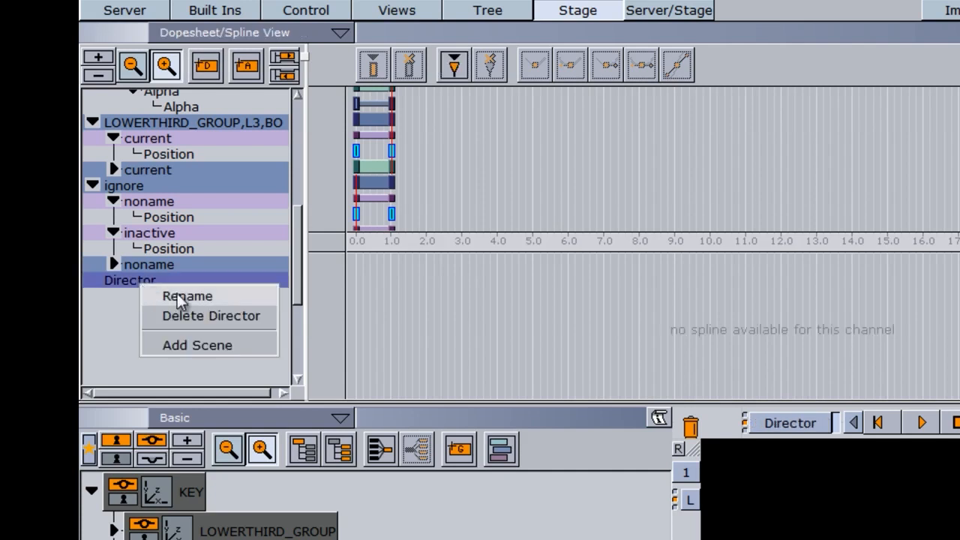
click(178, 295)
text(OTS)
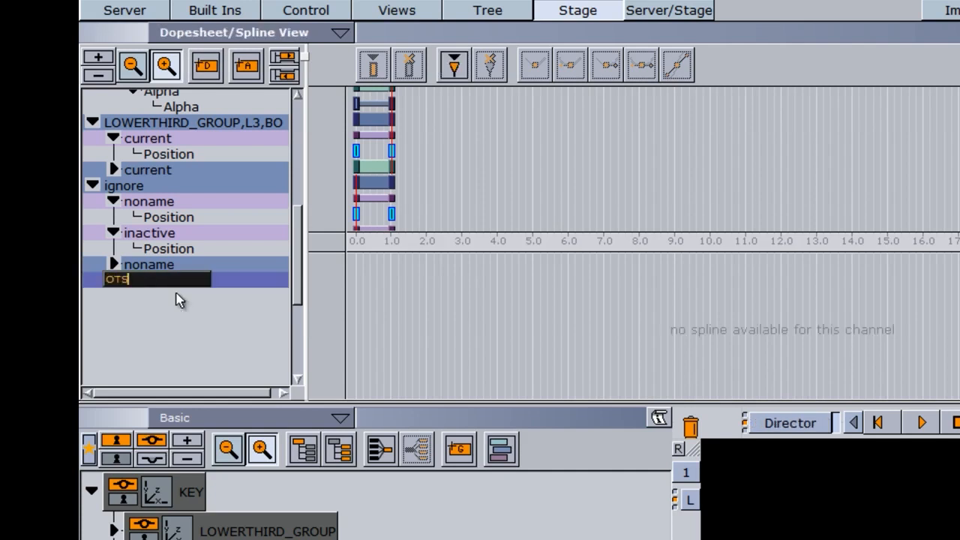
key(Return)
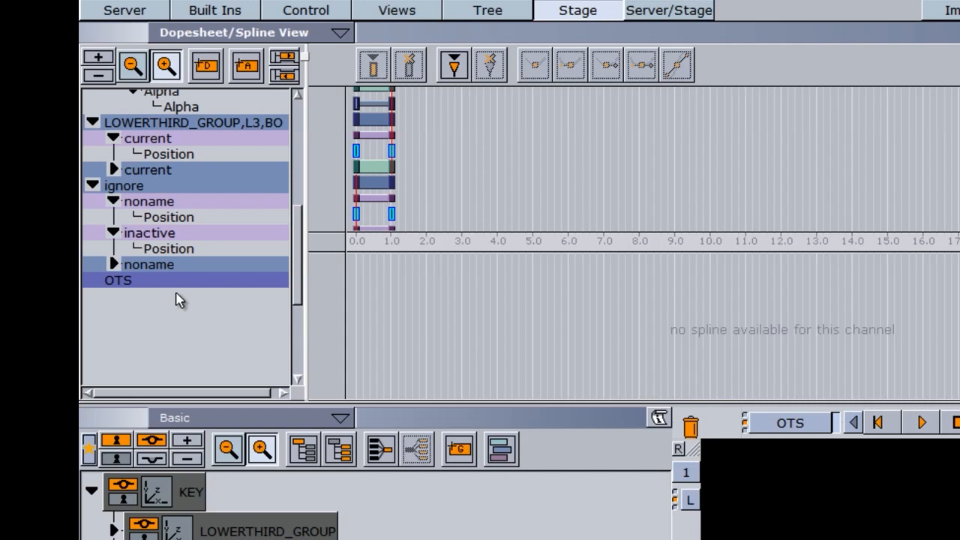
Move the group's position animation track under the OTS director
click(142, 98)
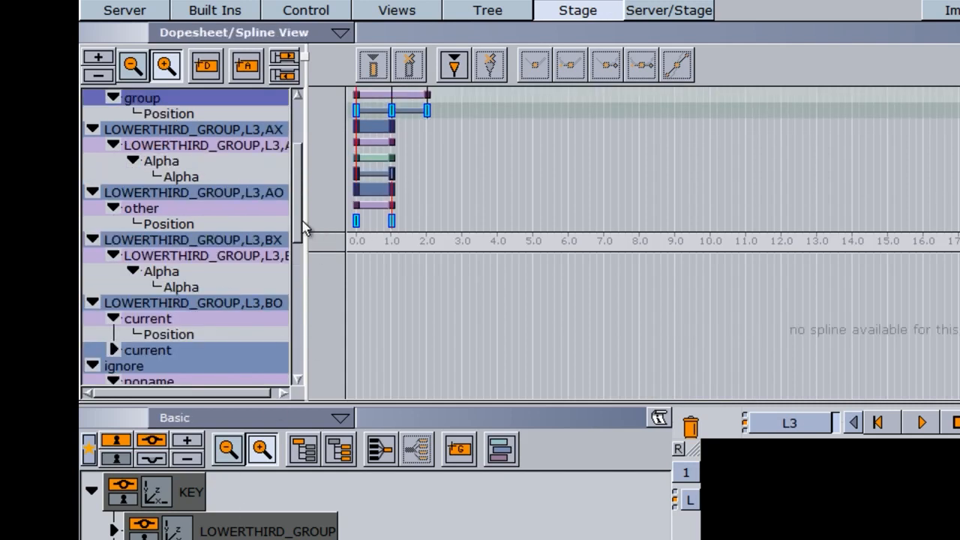
scroll(304, 223, up, 3)
drag(137, 154, 208, 294)
drag(296, 255, 298, 287)
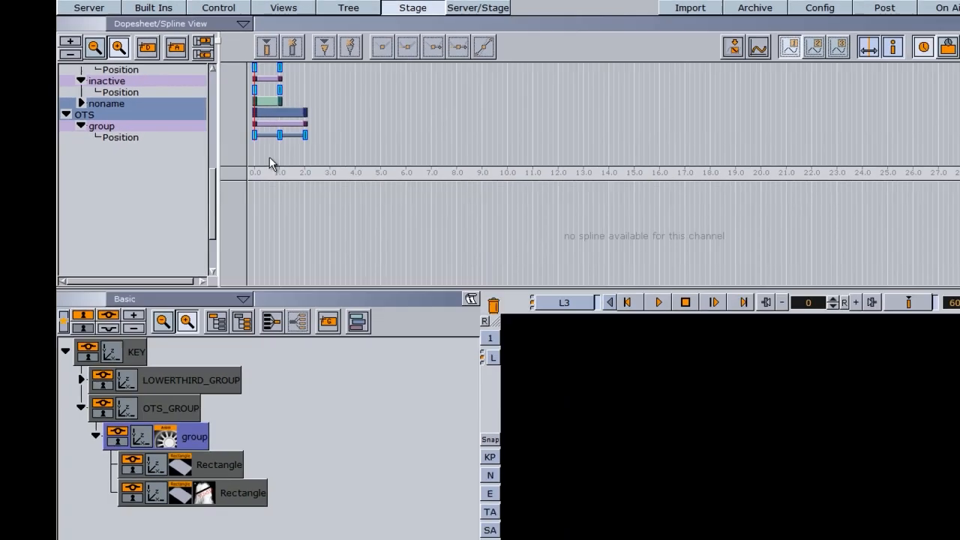
Play the OTS animation and jump to frame 41
click(148, 165)
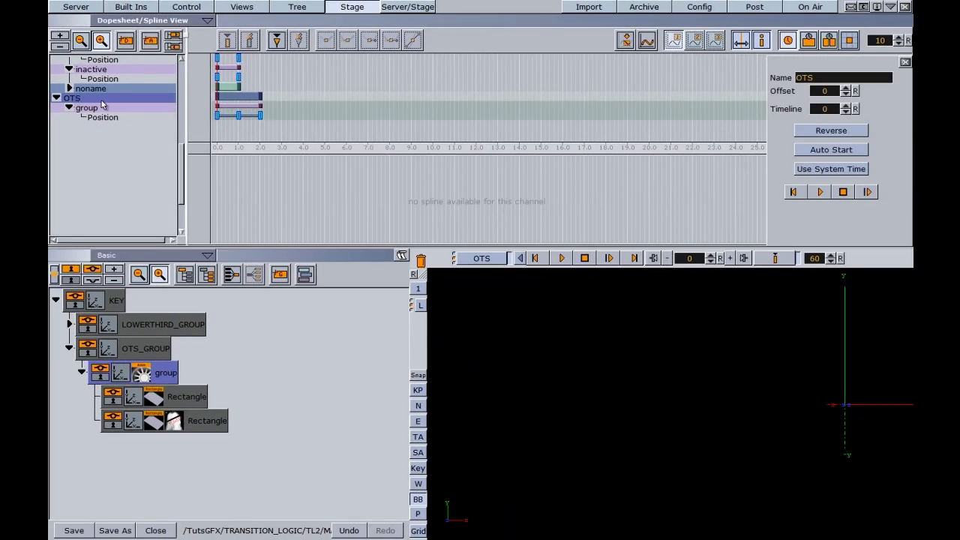
click(562, 258)
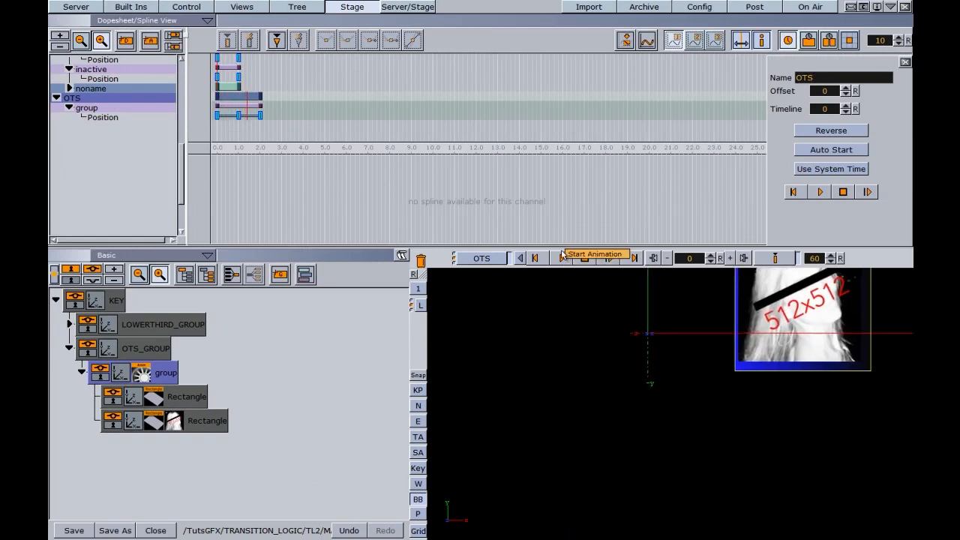
drag(691, 261, 643, 259)
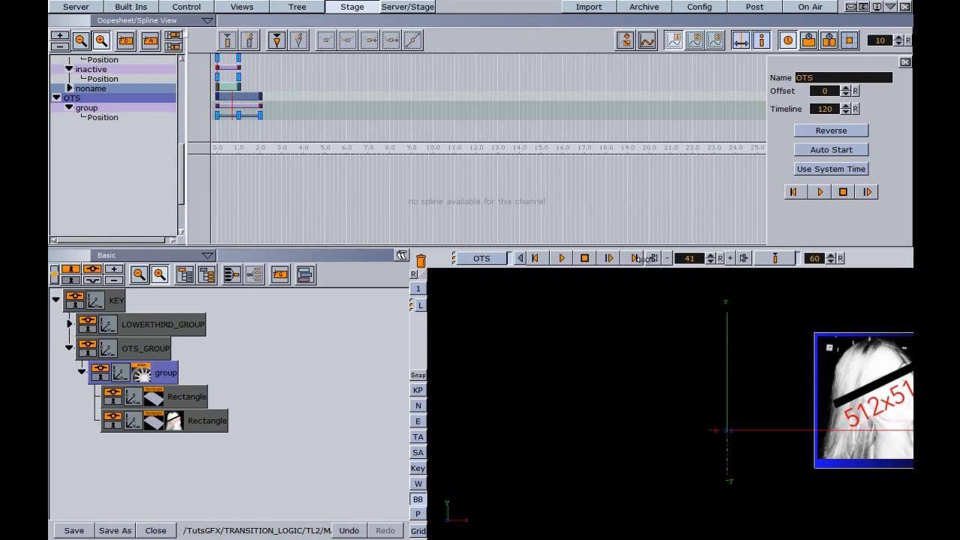
Step through the group's position keyframes and scrub the slide-in to check its path
click(216, 115)
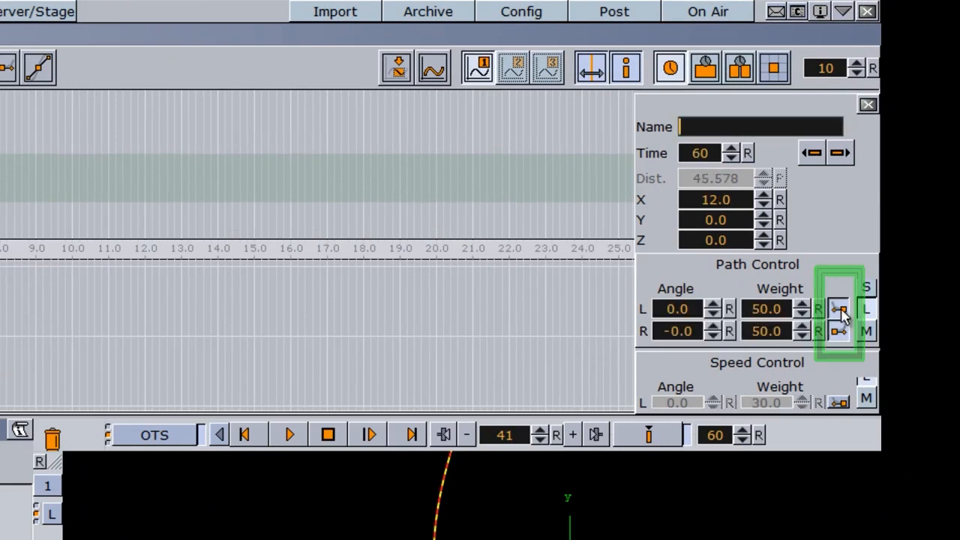
click(838, 319)
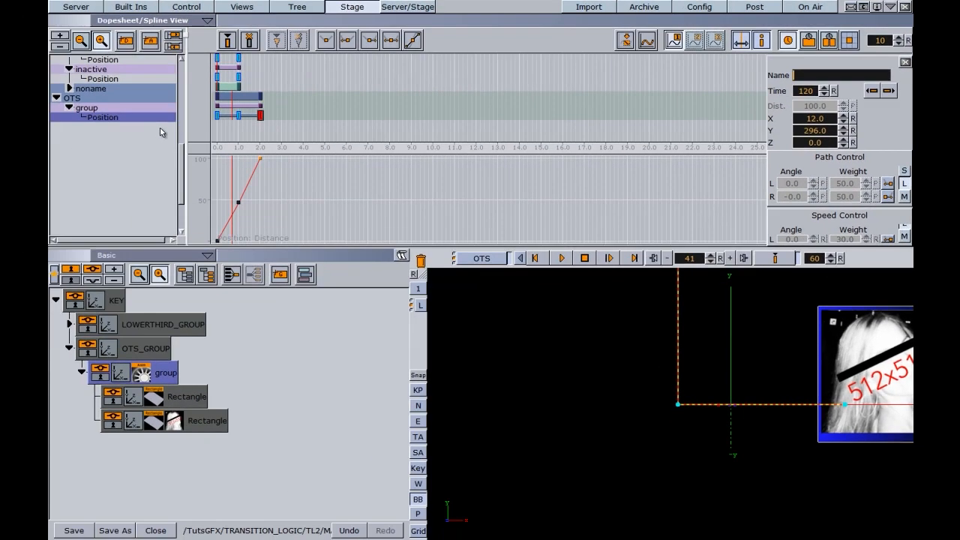
drag(255, 130, 237, 158)
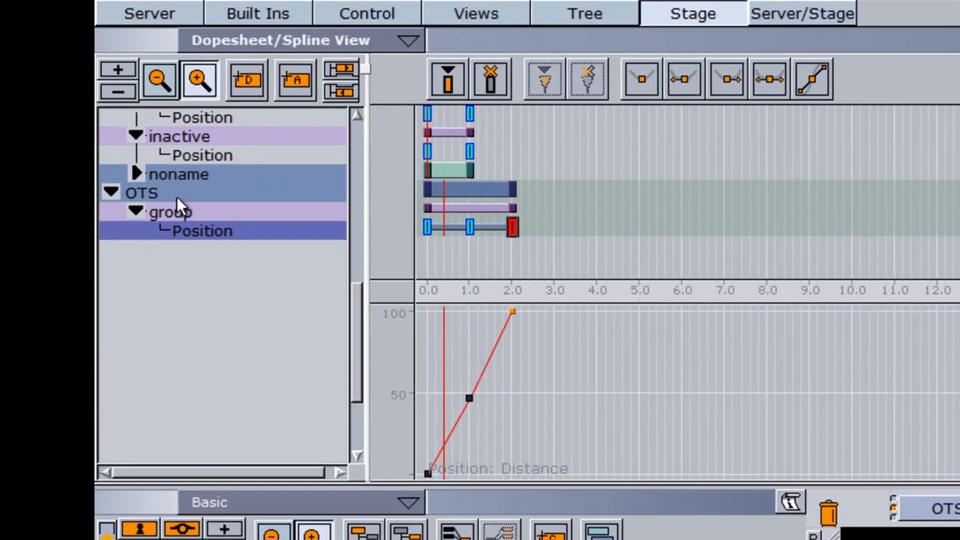
Add a stop point to the OTS director at 1.0 s and open its settings
click(112, 114)
drag(446, 257, 396, 251)
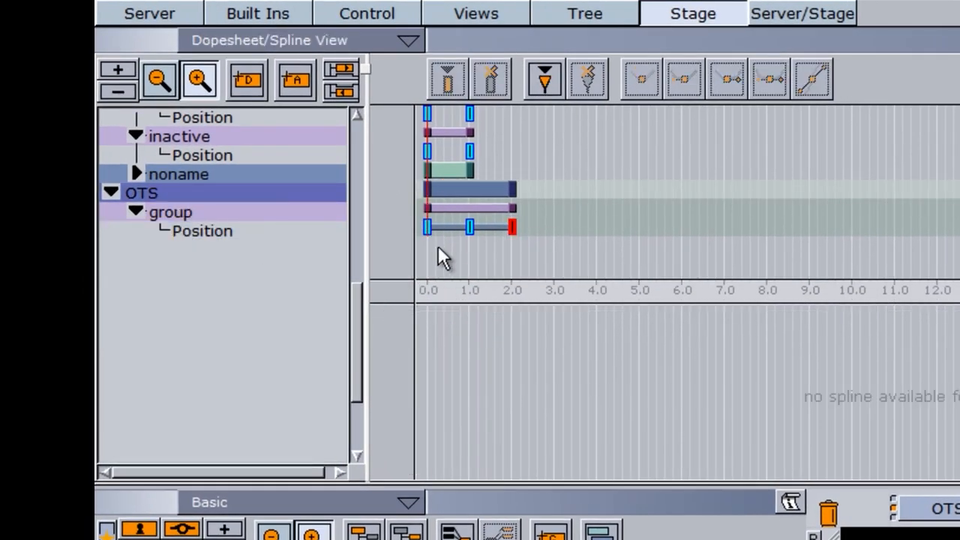
click(545, 83)
click(427, 187)
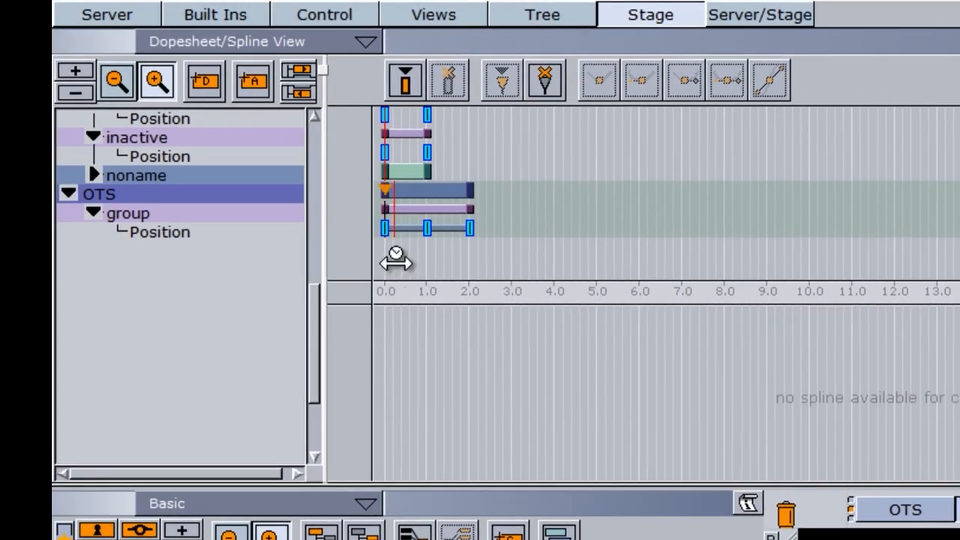
drag(423, 272, 428, 270)
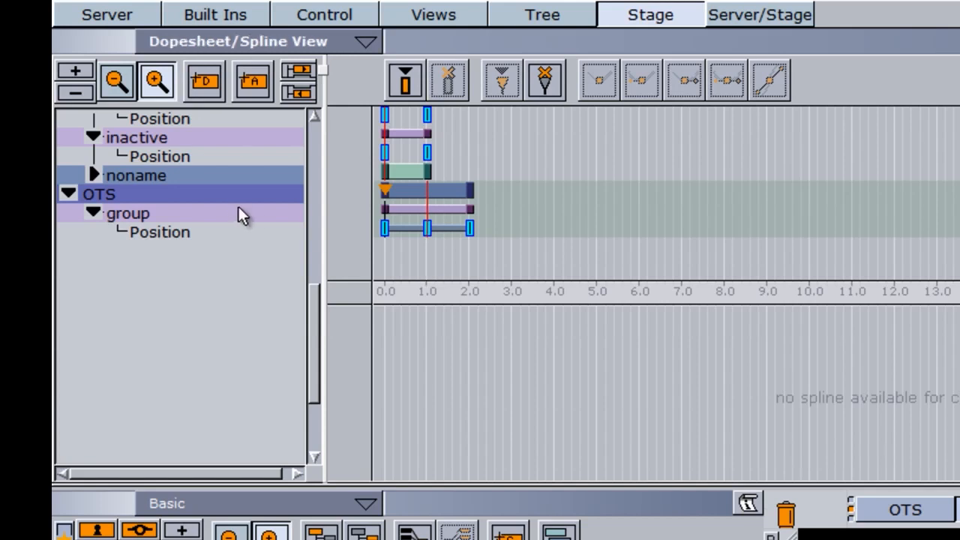
click(501, 80)
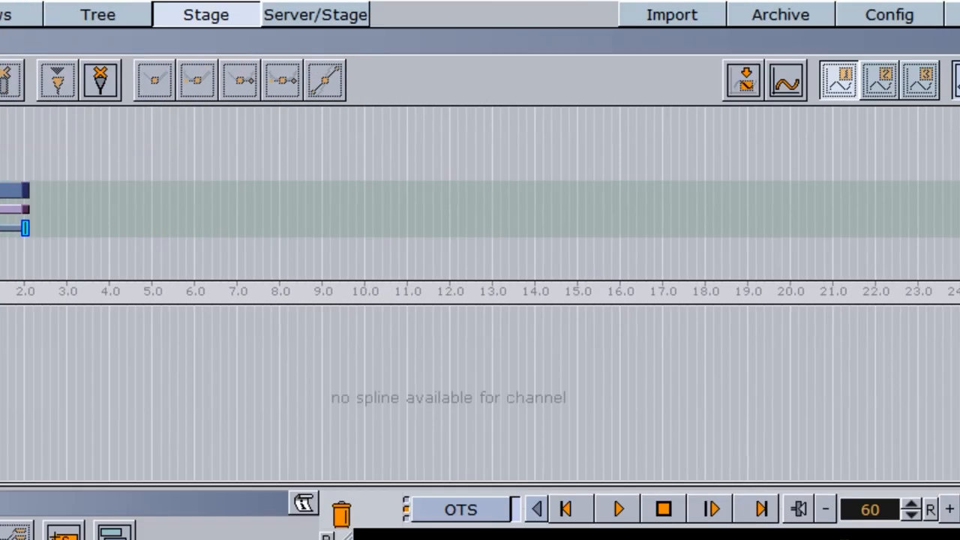
double_click(429, 191)
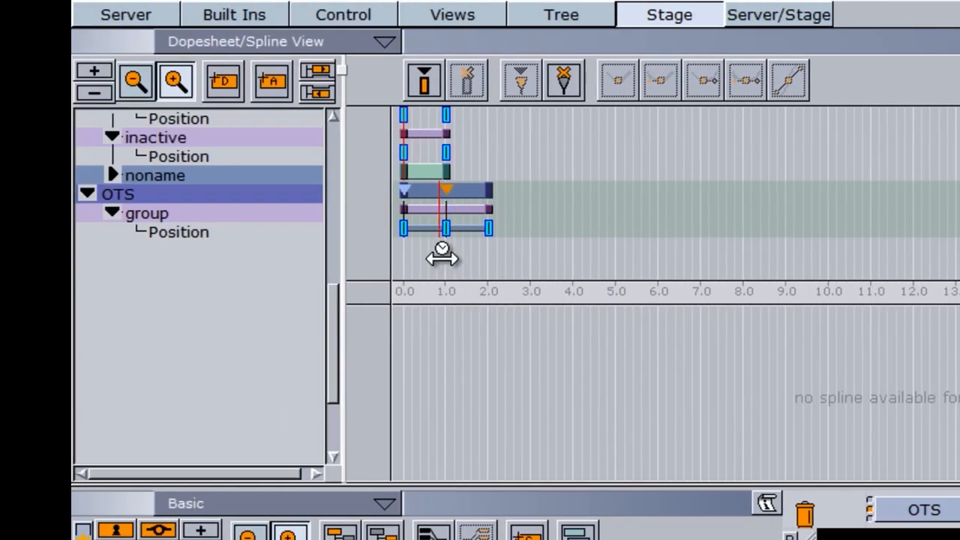
Add a second OTS stop point at 2.0 s
drag(442, 257, 491, 261)
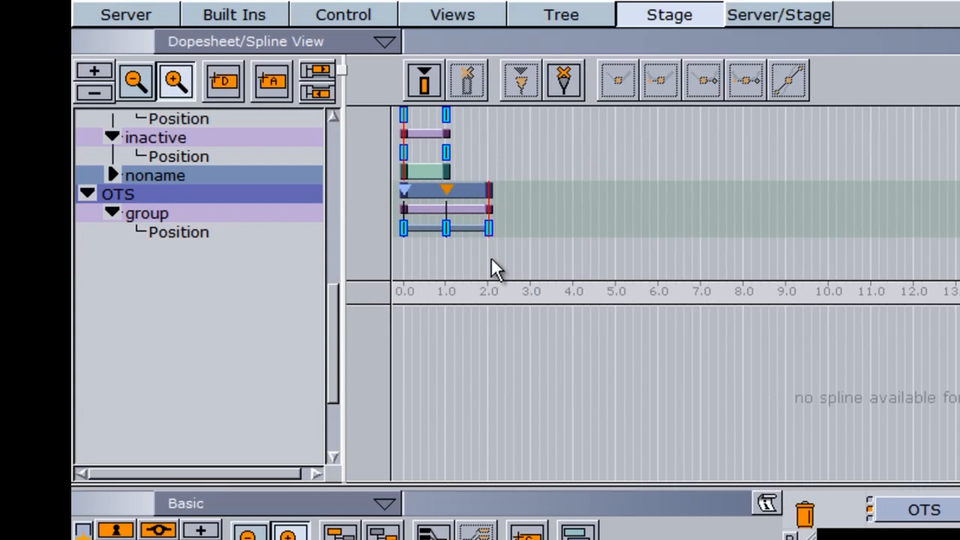
click(246, 197)
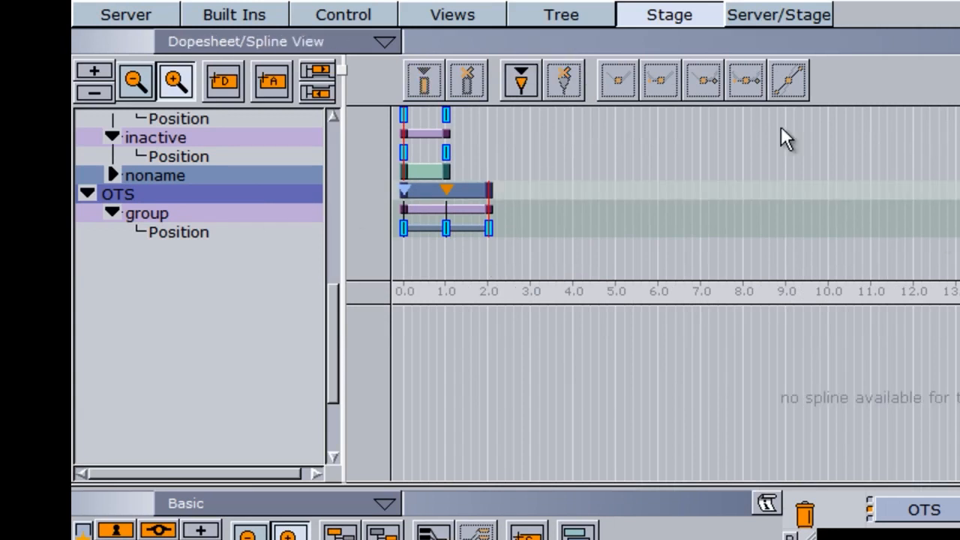
click(522, 91)
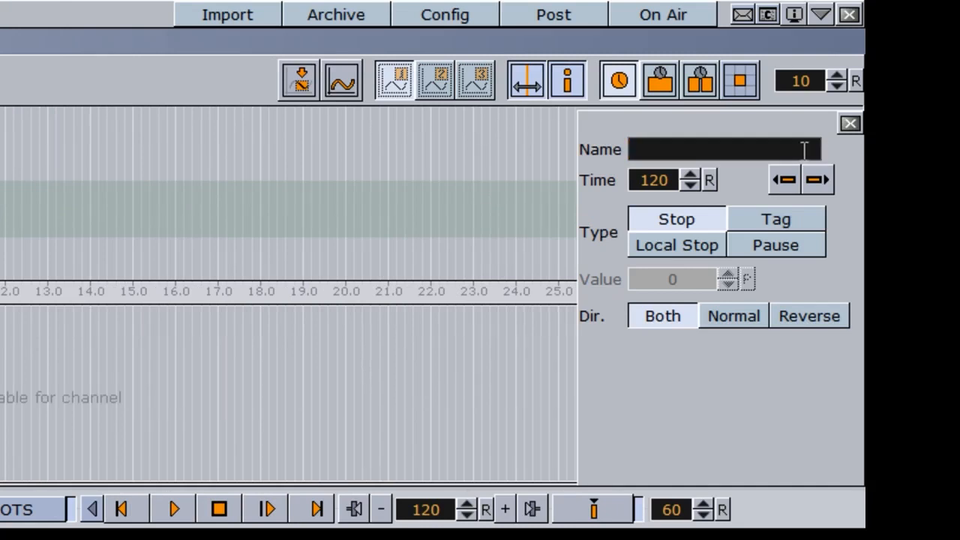
text(O)
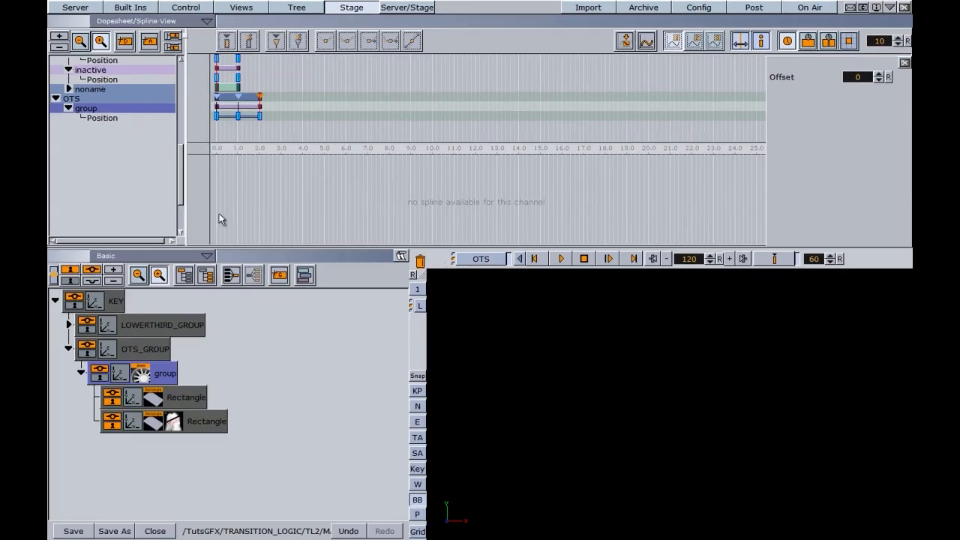
Merge the group's two rectangles and drag the merged geometry into the TL2 server folder
click(81, 7)
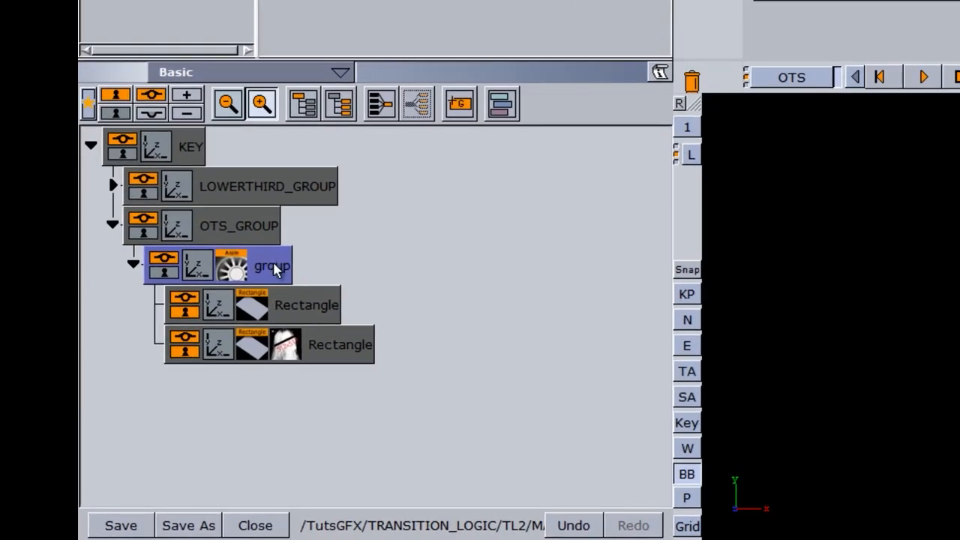
click(382, 105)
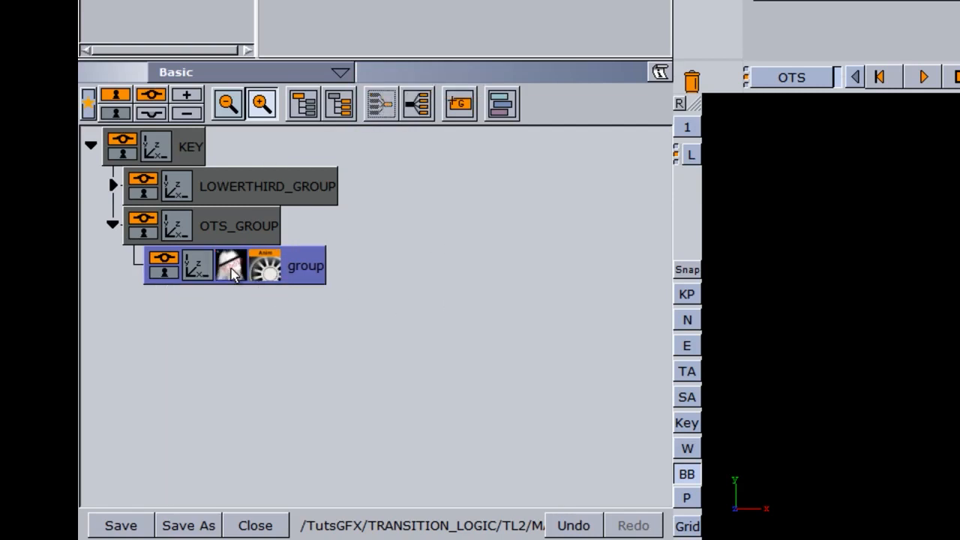
drag(228, 270, 217, 151)
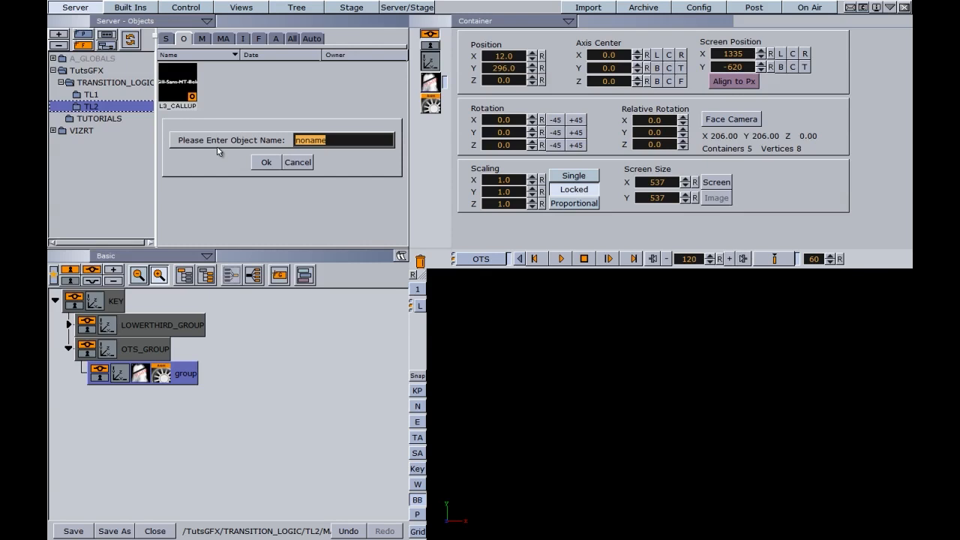
Save the merged headshot geometry as object OTS, then delete it from the group
text(OTS)
key(Return)
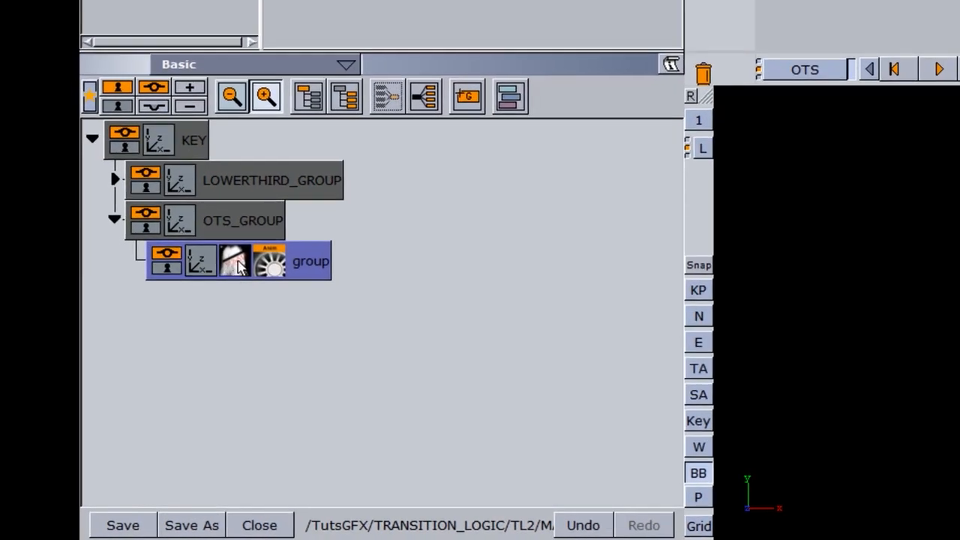
drag(137, 380, 445, 261)
drag(745, 72, 704, 73)
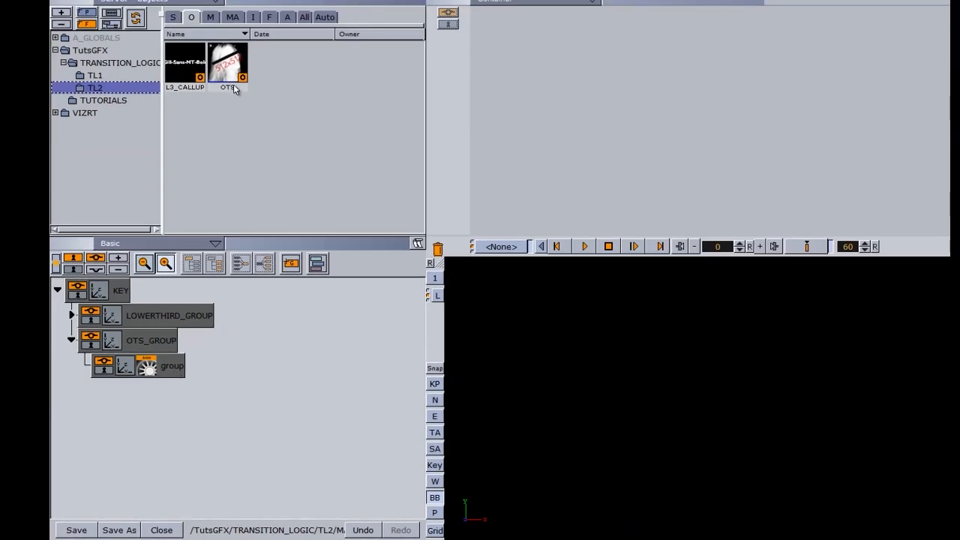
Rename the group node to OTS
double_click(171, 368)
text(OTS)
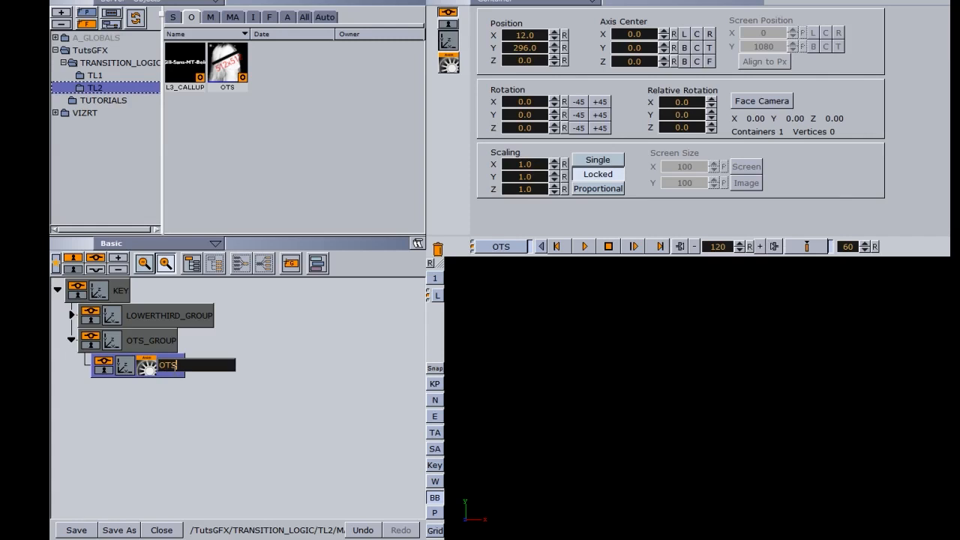
key(Return)
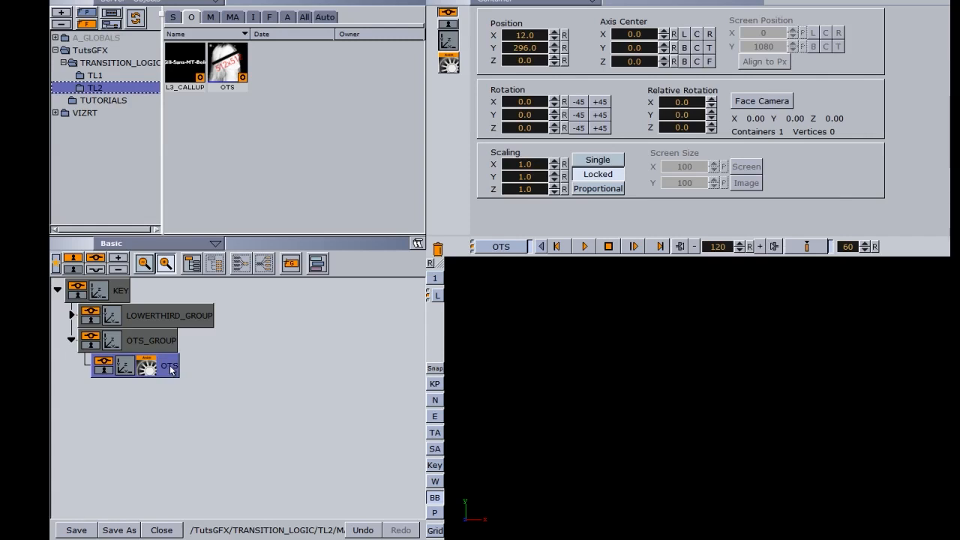
Add the Toggle container plugin to OTS and generate its default keyframes
click(113, 1)
click(195, 15)
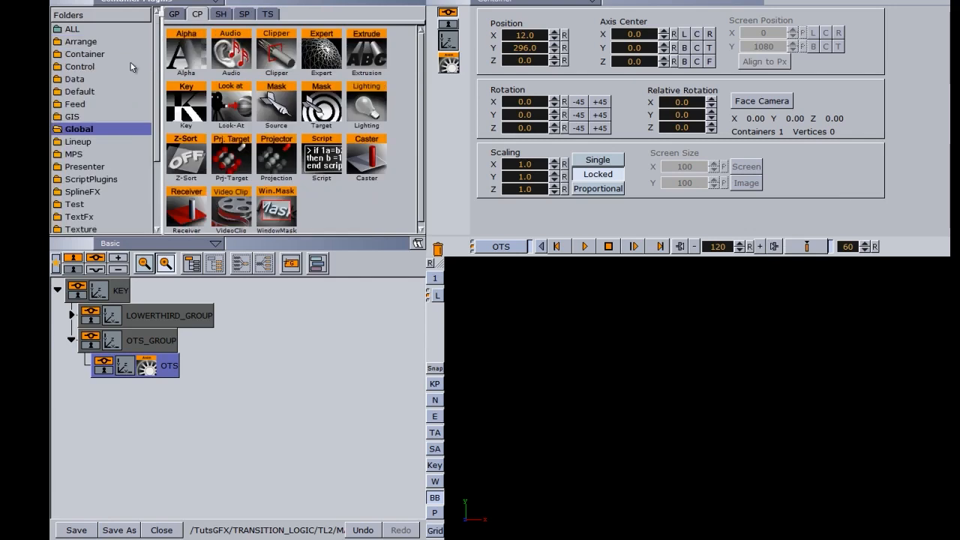
click(85, 54)
drag(323, 105, 167, 369)
click(147, 366)
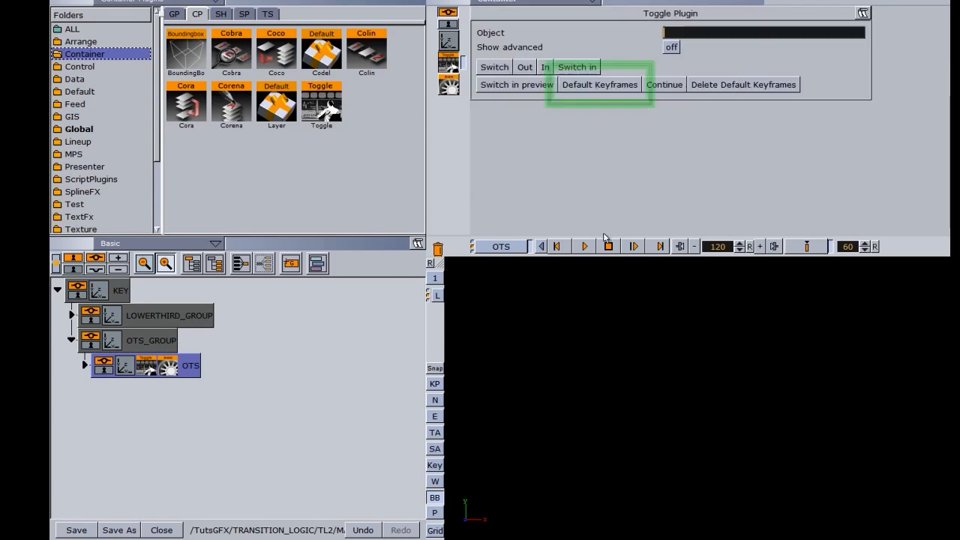
click(600, 86)
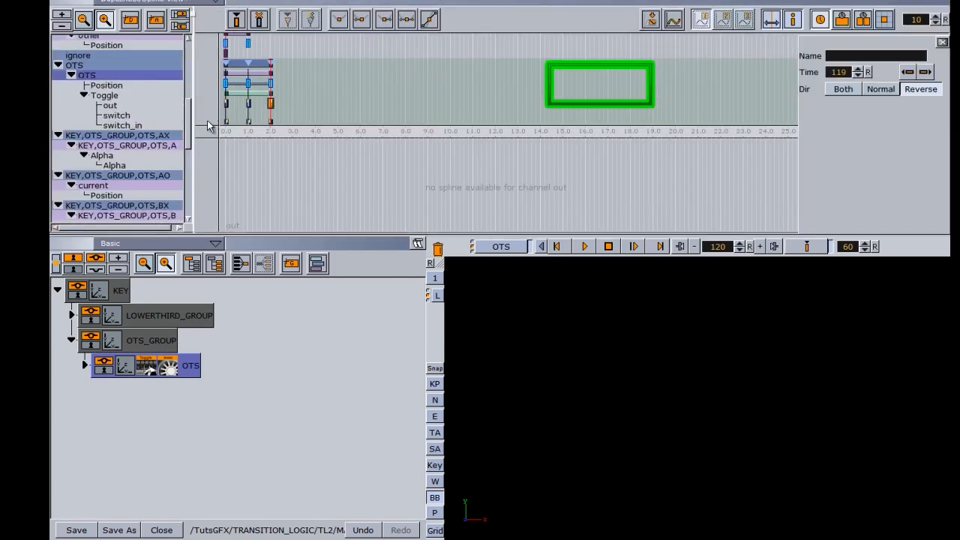
Move the Alpha end keyframe from 1.0 s to 0.367 s (frame 22, value 100)
drag(188, 118, 186, 149)
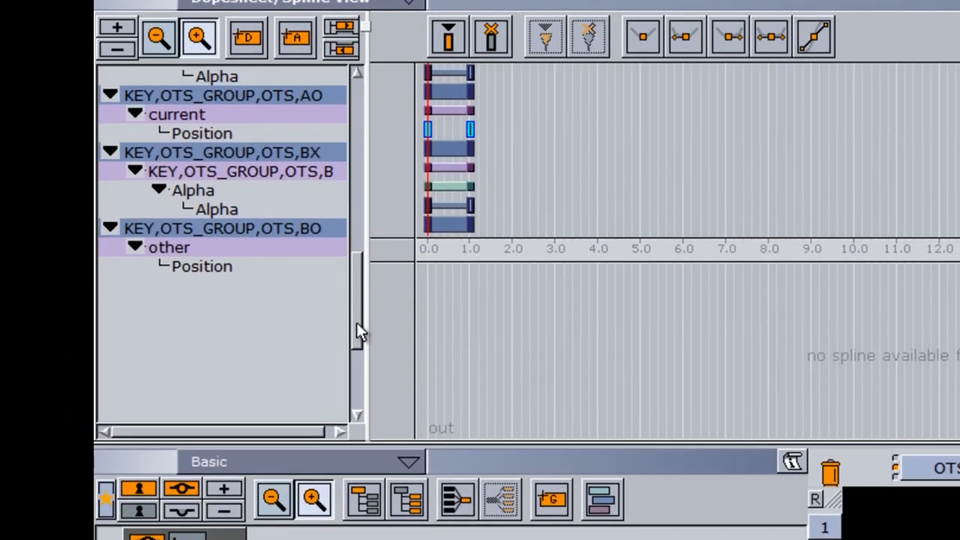
drag(356, 324, 359, 284)
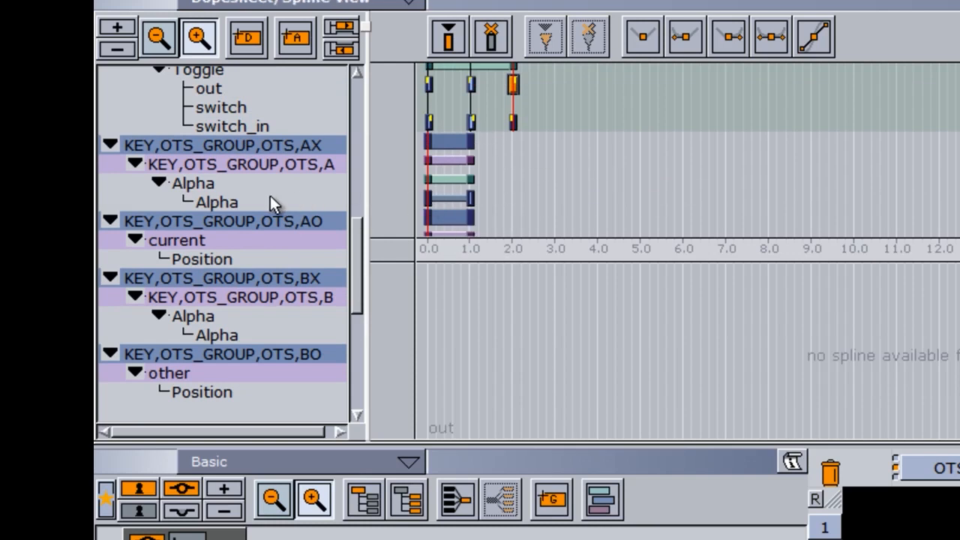
drag(472, 200, 443, 196)
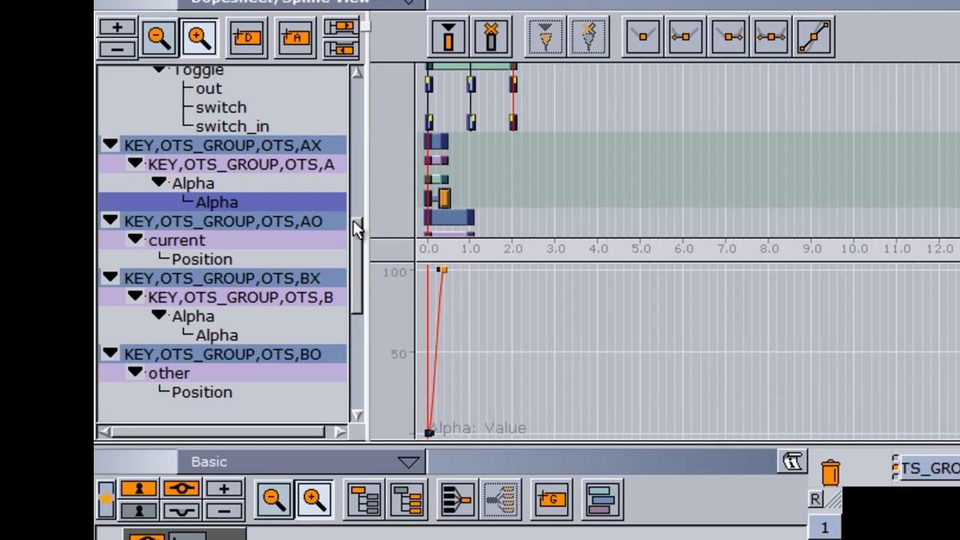
scroll(358, 290, down, 3)
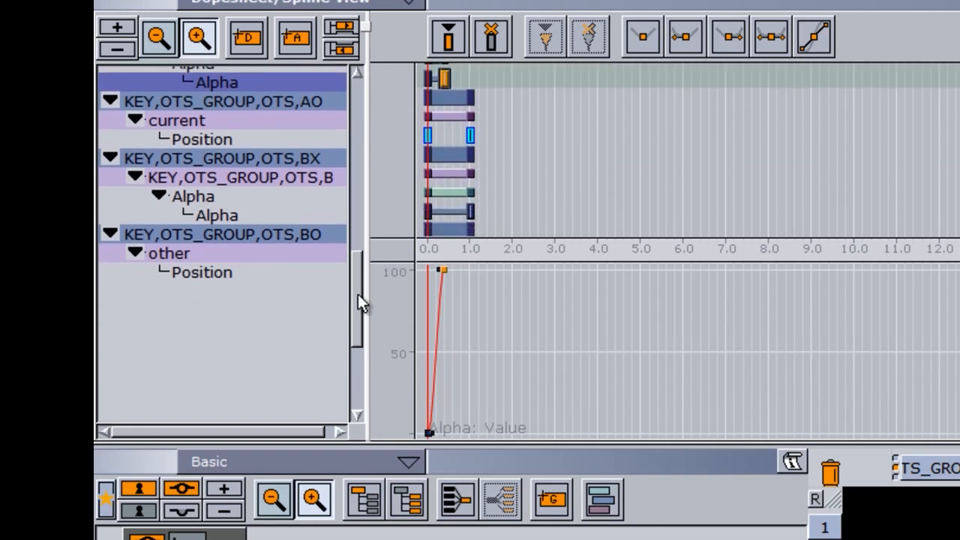
click(444, 167)
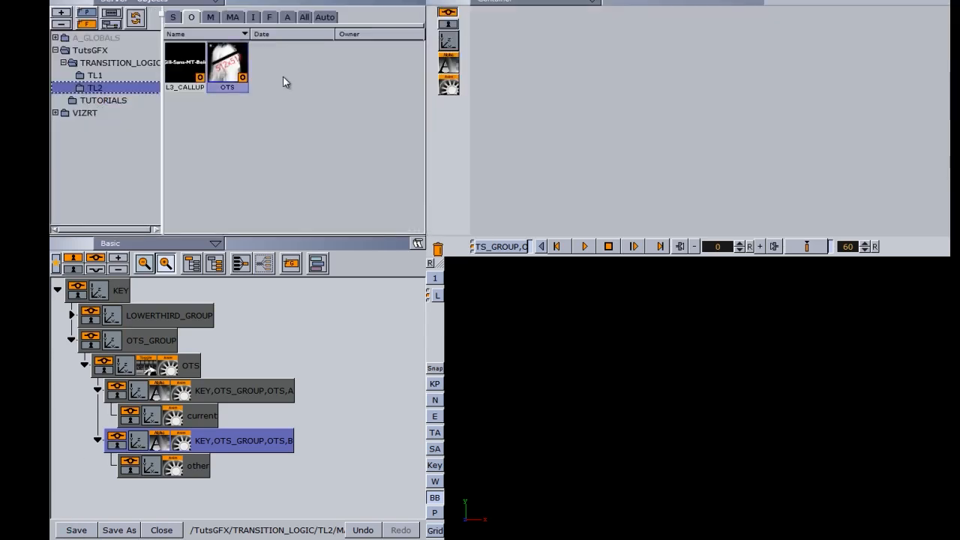
Create a new scene named OTS_CALLUP in the TL2 folder
right_click(283, 77)
click(172, 17)
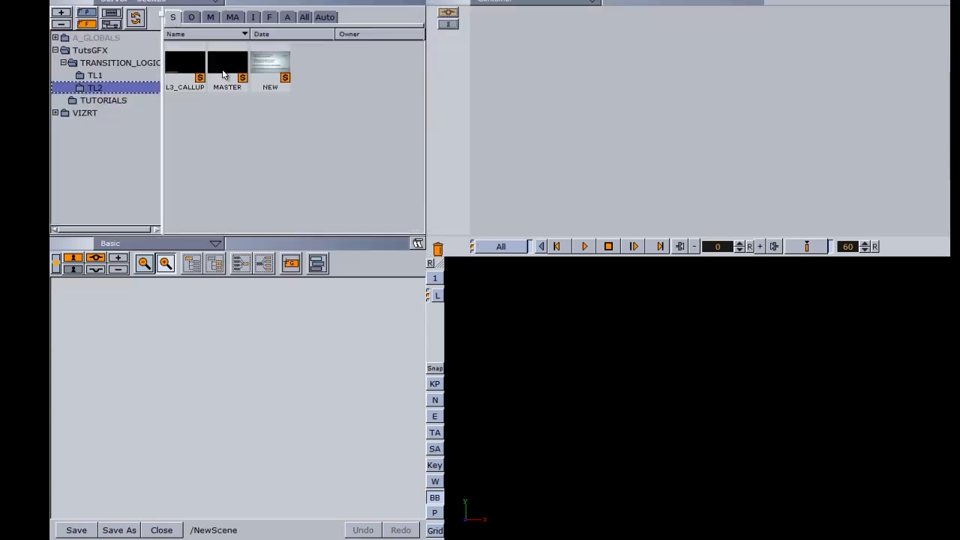
right_click(324, 87)
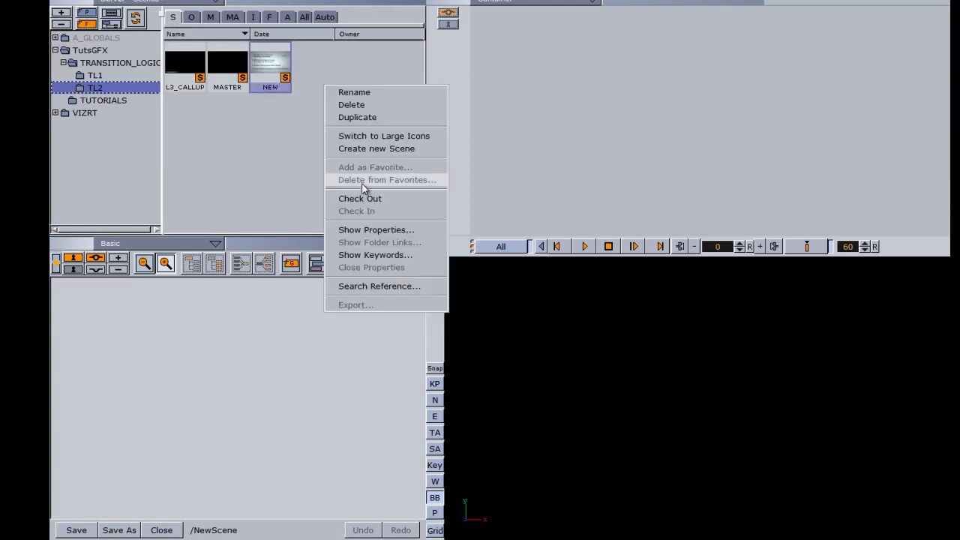
click(359, 147)
text(OT)
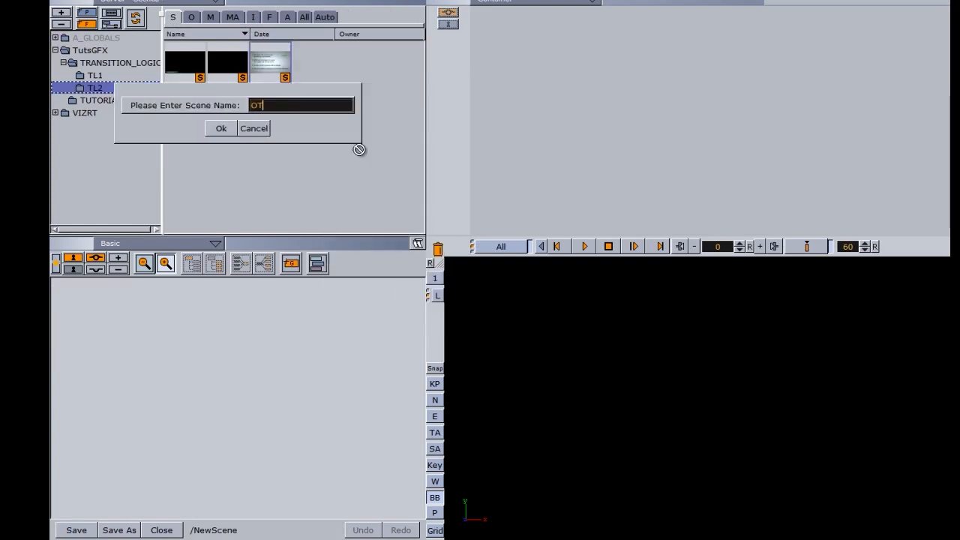
text(S_CALLUP)
key(Return)
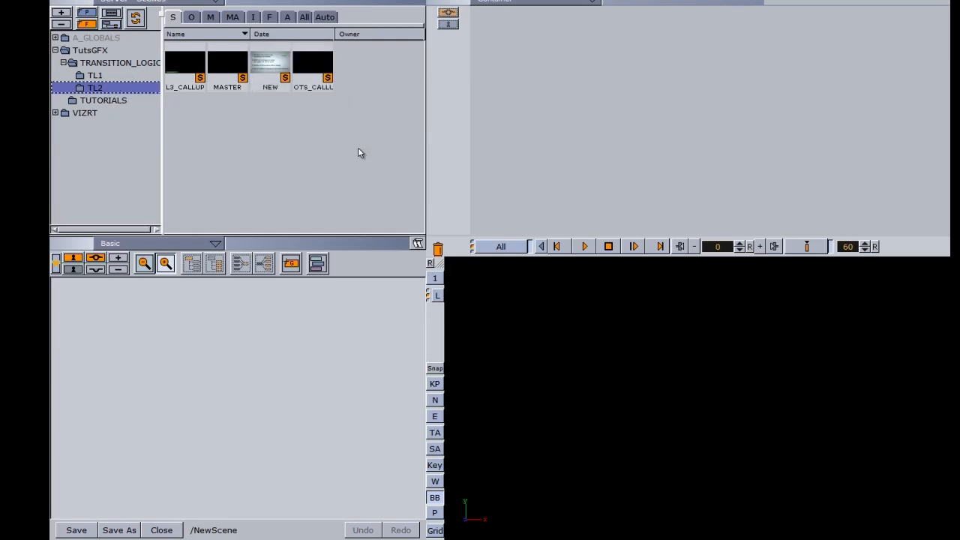
Open OTS_CALLUP and place the OTS object into its scene tree
double_click(314, 69)
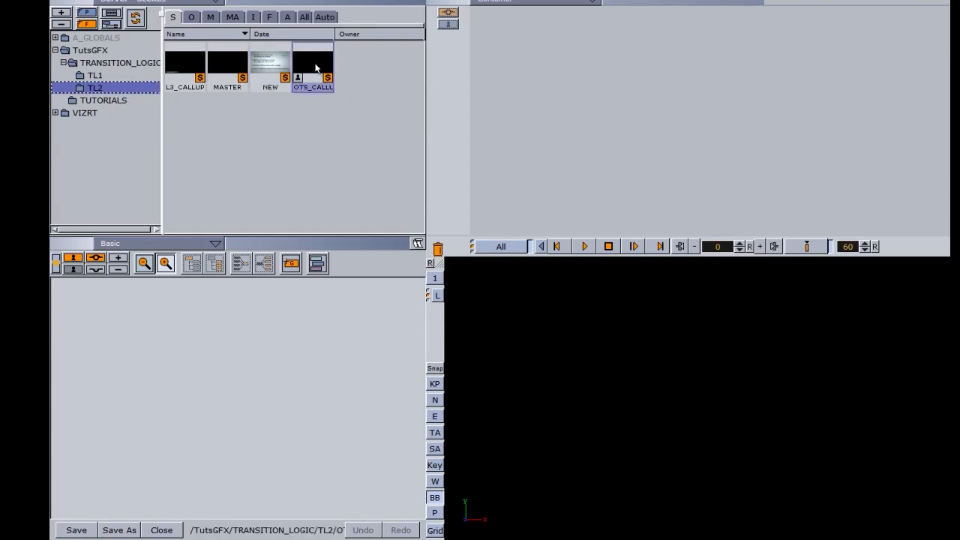
click(193, 17)
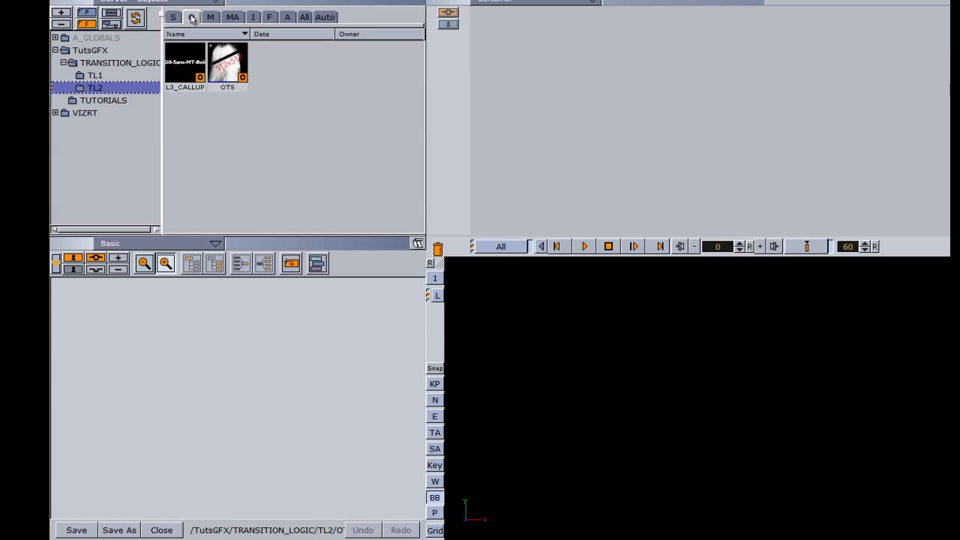
drag(224, 71, 136, 369)
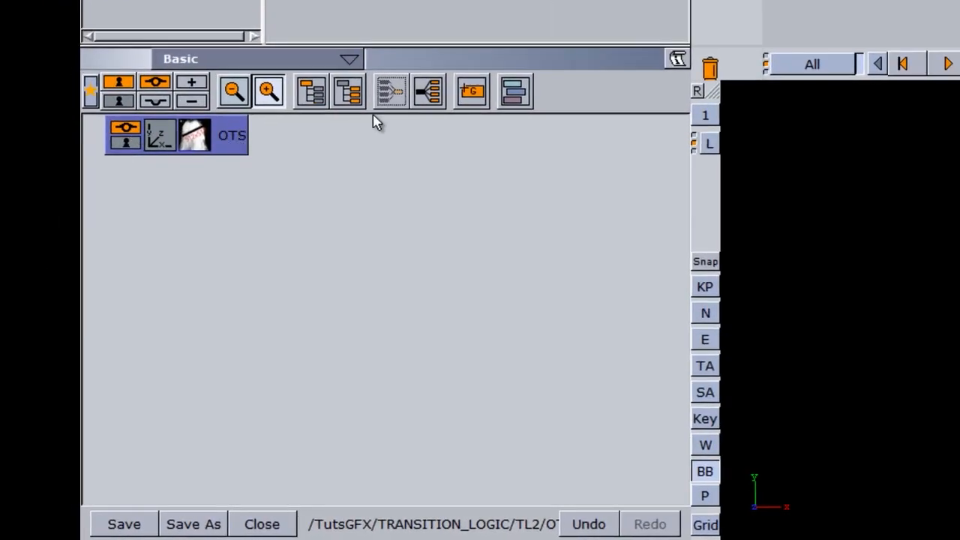
Split OTS into an OTS container with two Rectangle children, then show the built-in container plugins
click(433, 90)
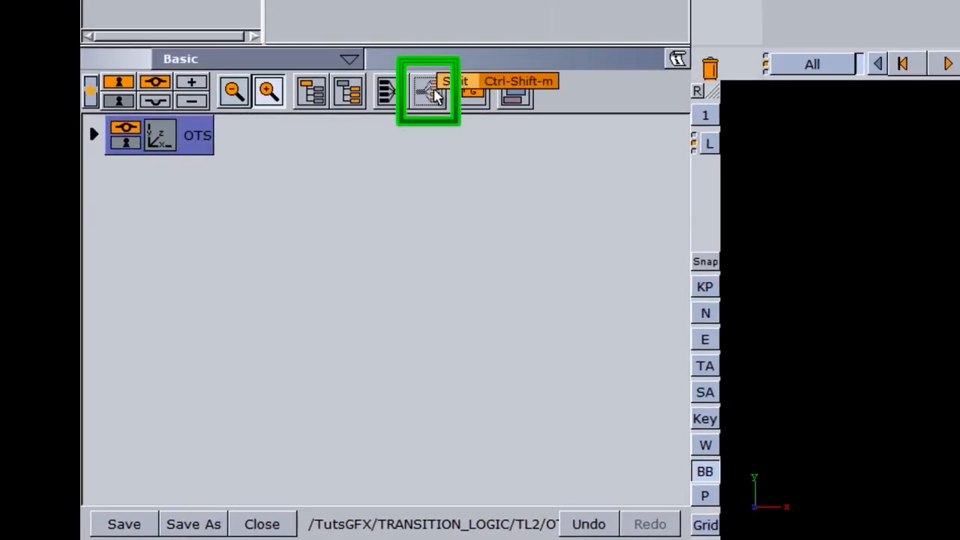
click(93, 135)
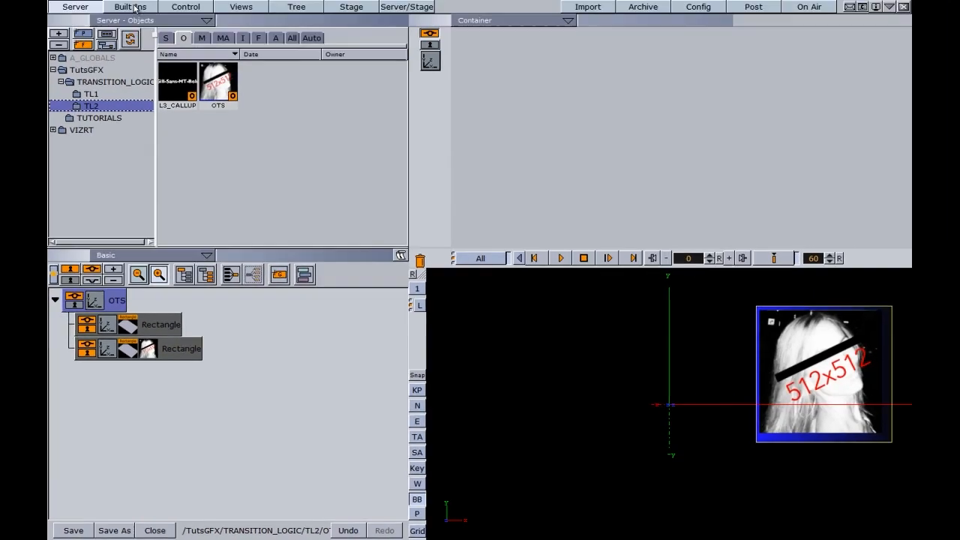
click(132, 7)
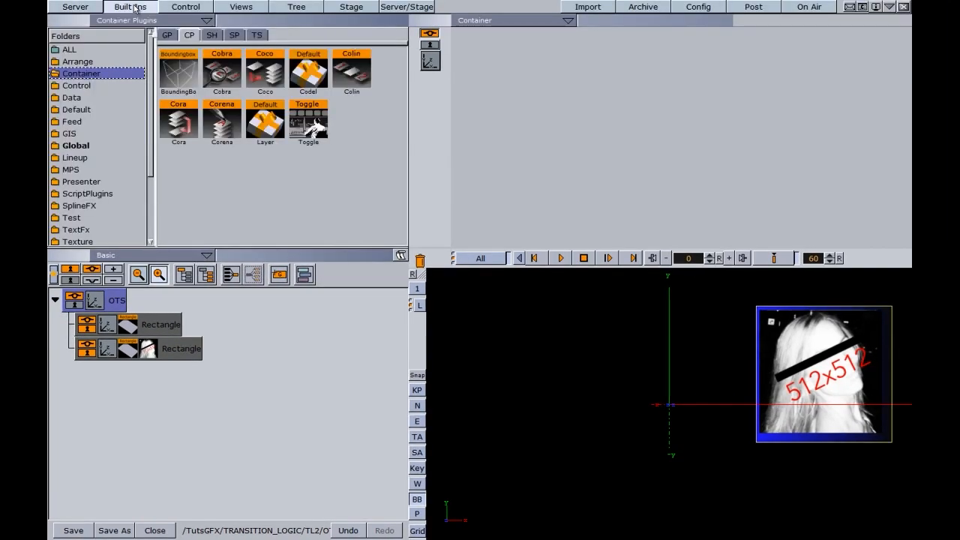
Add ControlImage to the headshot Rectangle and change its description from Rectangle to OTS
click(88, 87)
scroll(411, 213, down, 5)
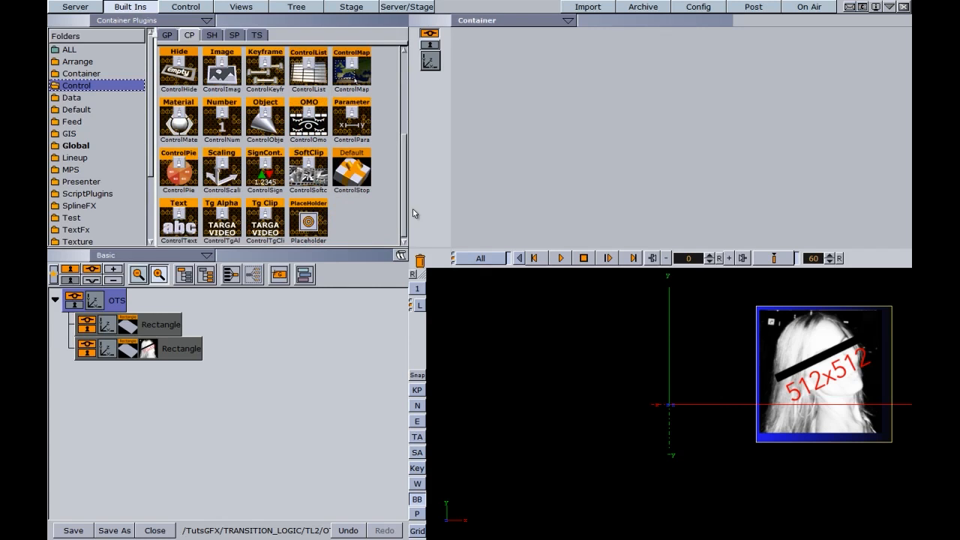
scroll(227, 151, up, 3)
drag(227, 152, 172, 351)
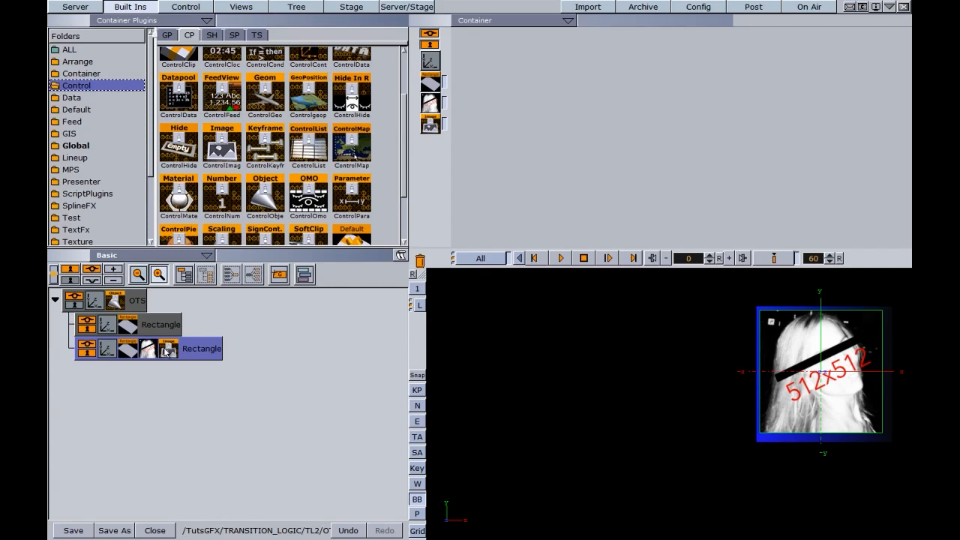
click(168, 350)
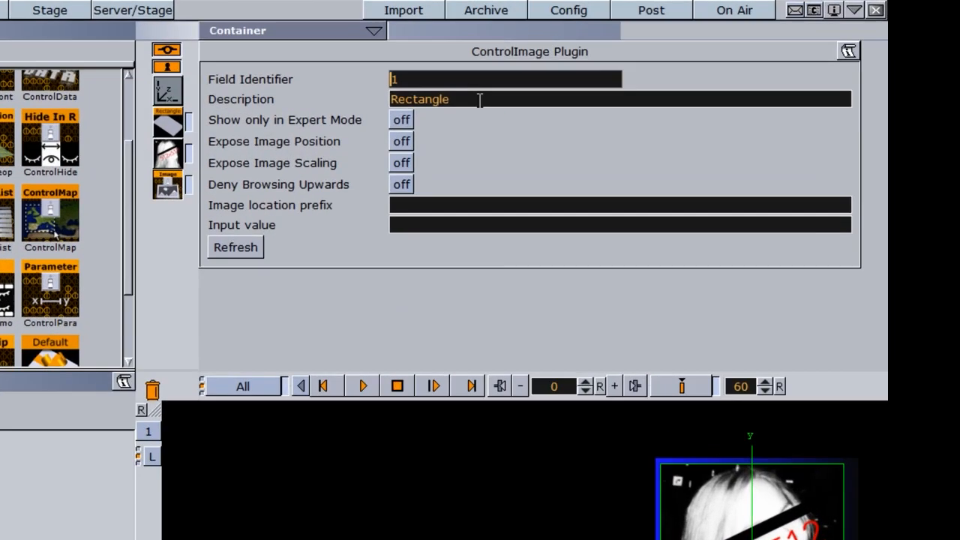
drag(480, 100, 349, 95)
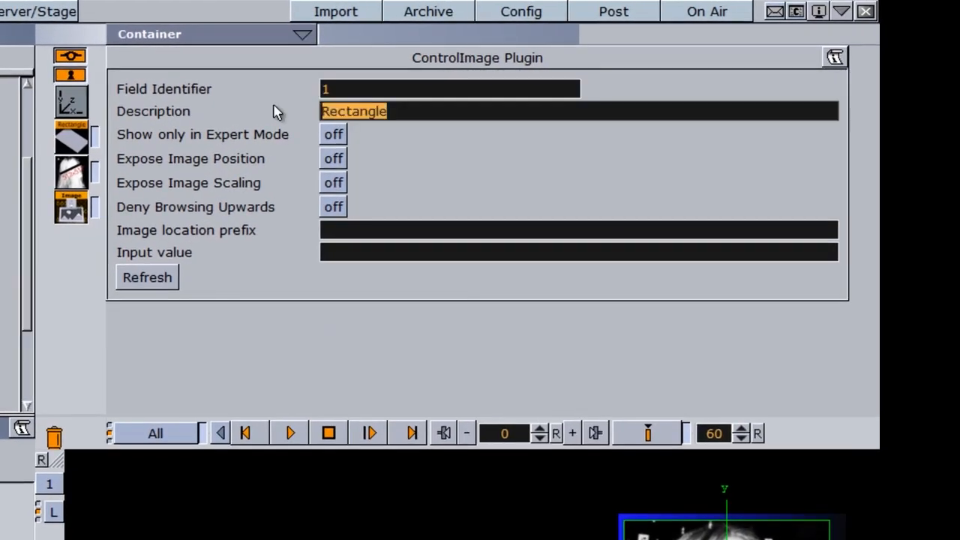
text(OTS)
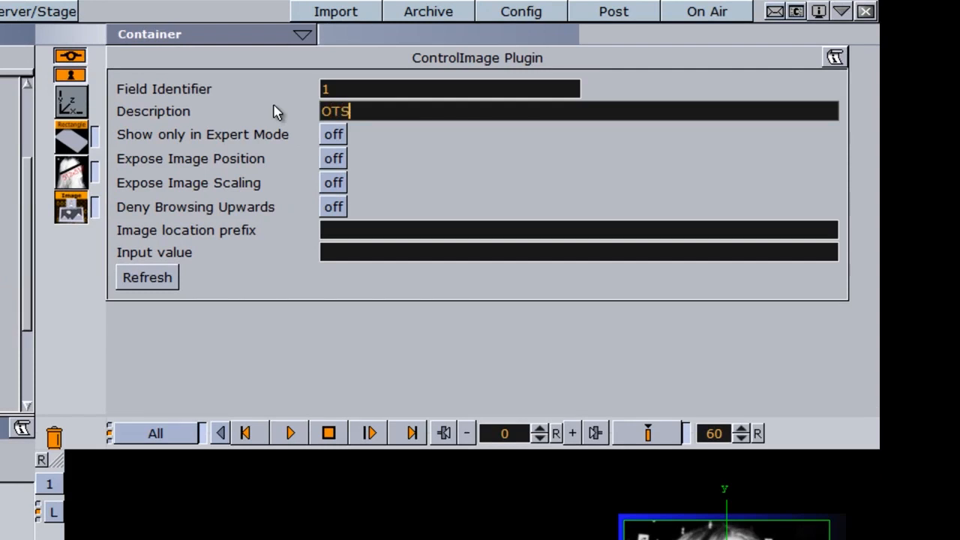
click(330, 89)
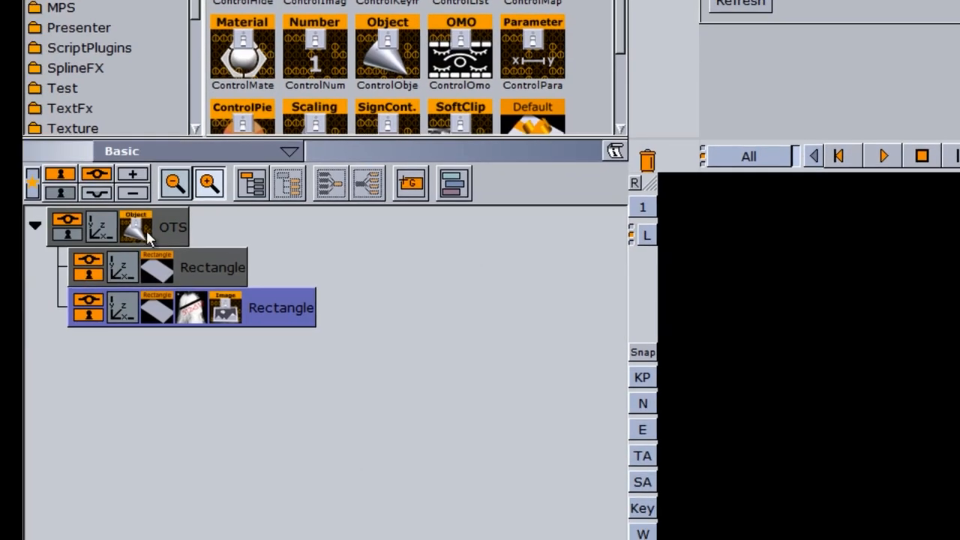
Enable ControlObject Transition Logic with background scene MASTER, layer OTS and state A
click(144, 235)
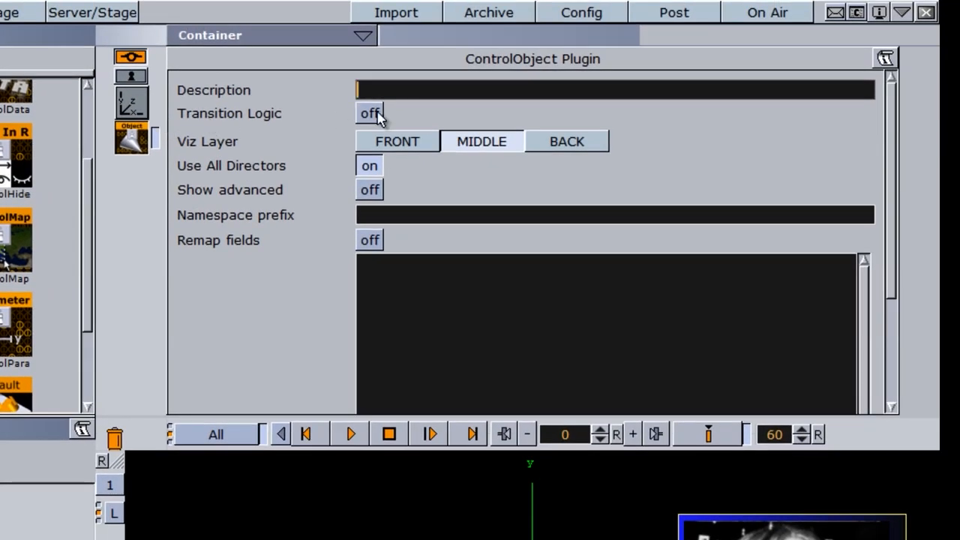
click(375, 114)
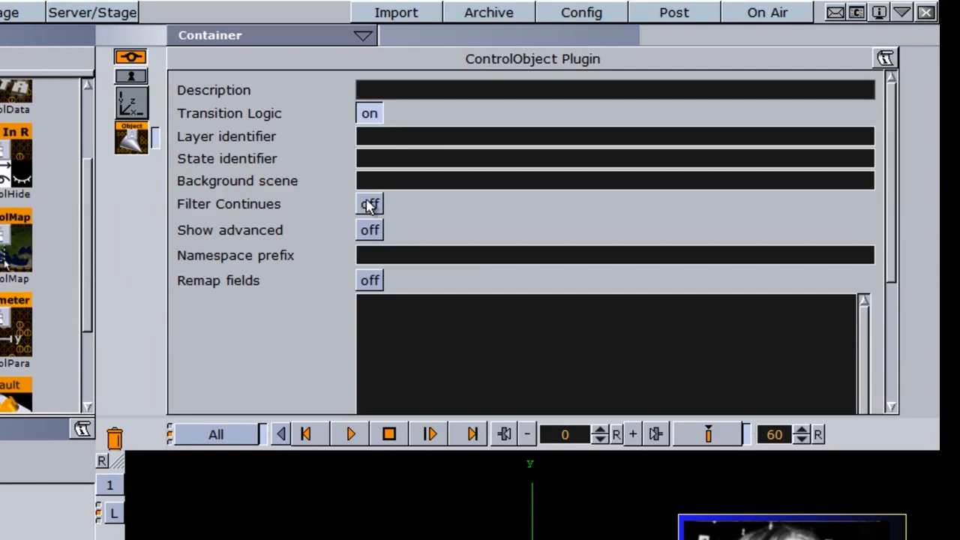
click(385, 177)
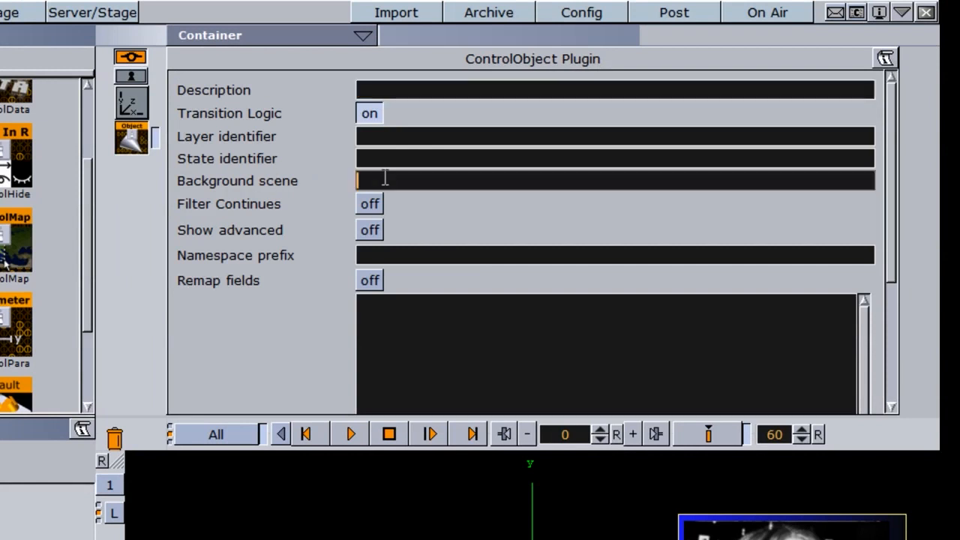
text(MASTER)
click(396, 138)
text(OTS)
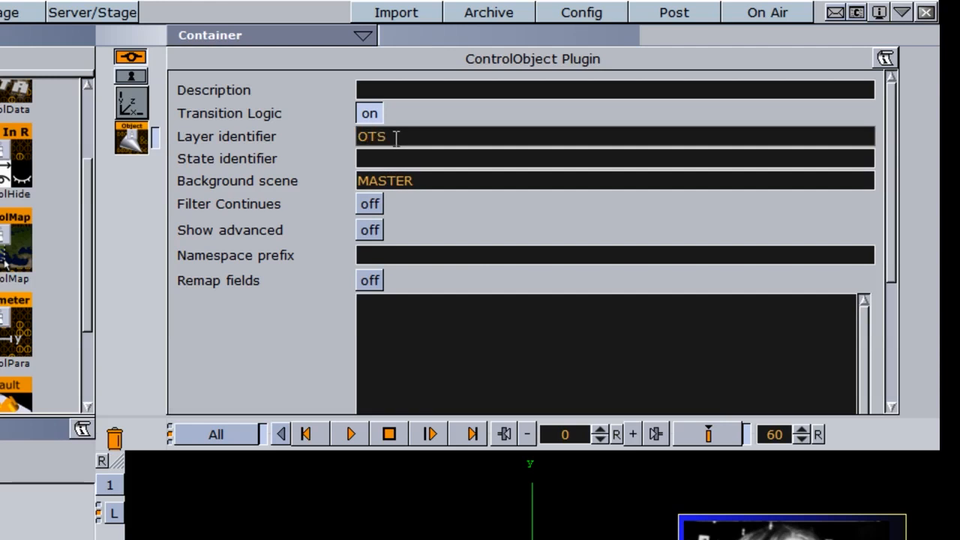
click(366, 158)
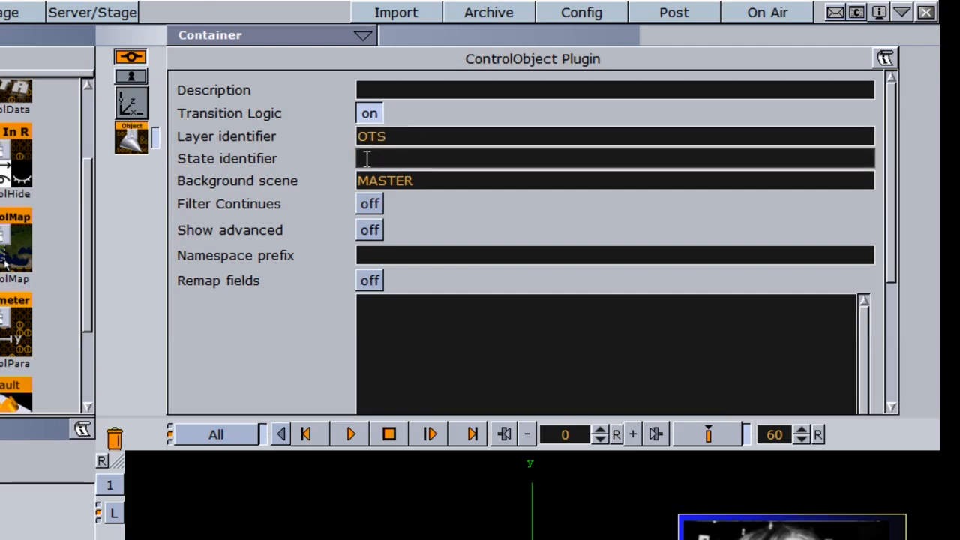
text(A)
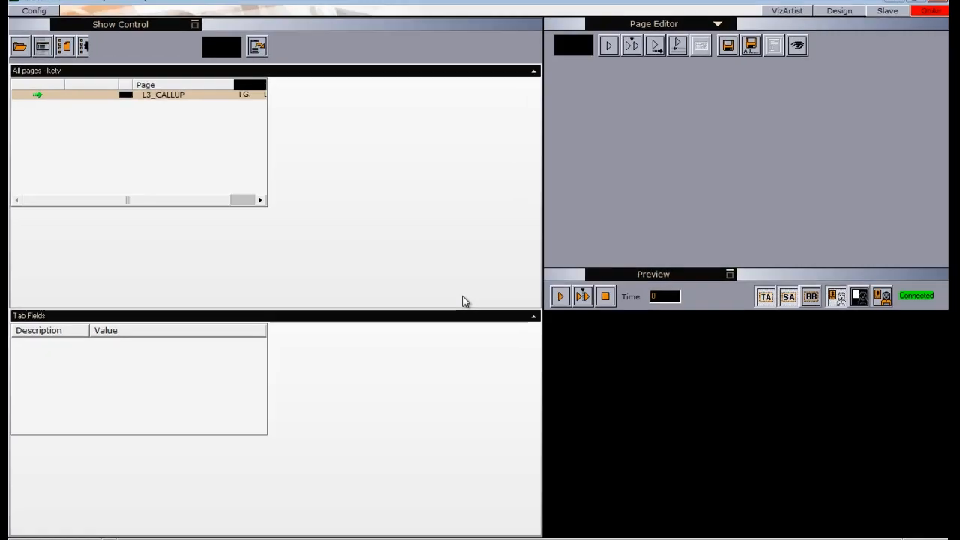
Import OTS_CALLUP from TutsGFX > TRANSITION_LOGIC > TL2 into the Viz Trio pages list
click(694, 23)
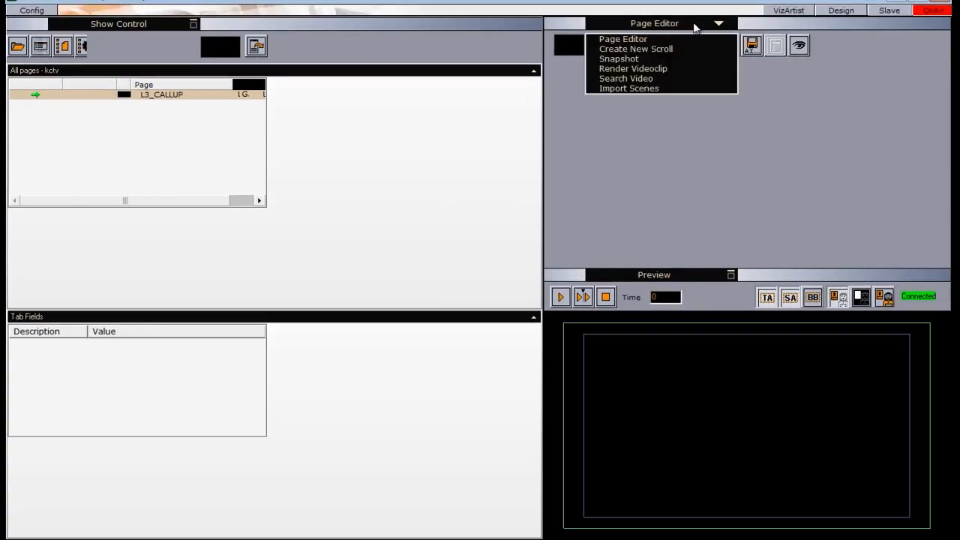
click(637, 89)
double_click(575, 60)
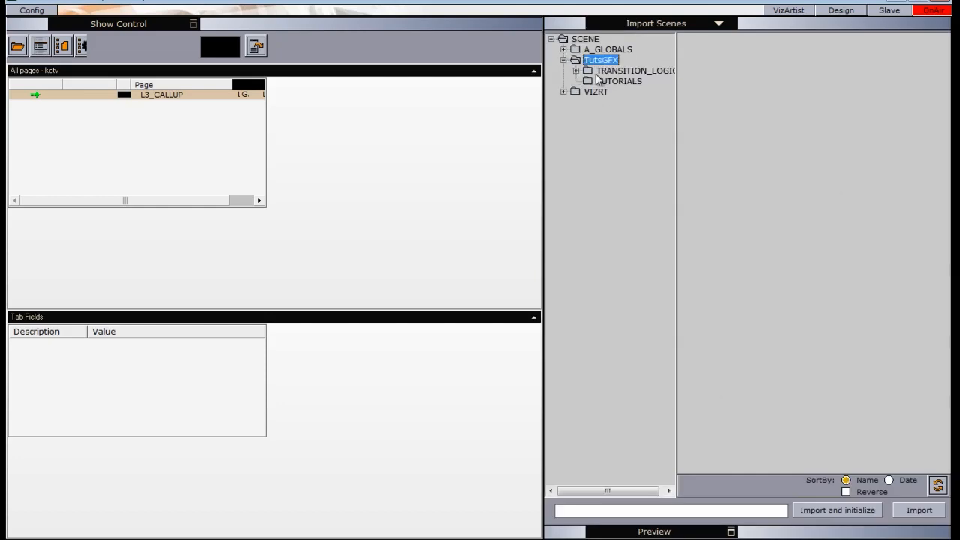
double_click(586, 71)
click(611, 91)
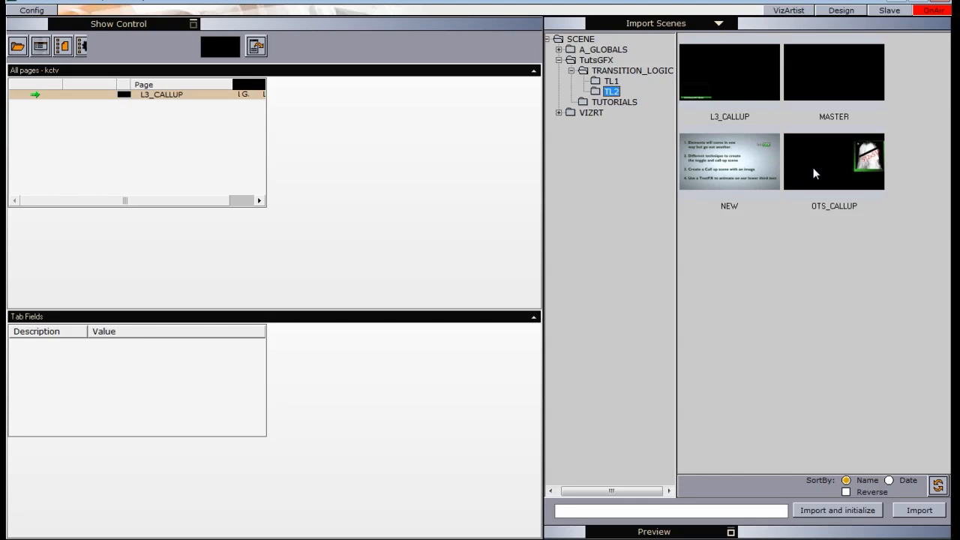
drag(832, 168, 96, 132)
click(910, 2)
Take the OTS_CALLUP headshot off air and put the L3_CALLUP lower third on air
drag(272, 114, 218, 70)
click(180, 179)
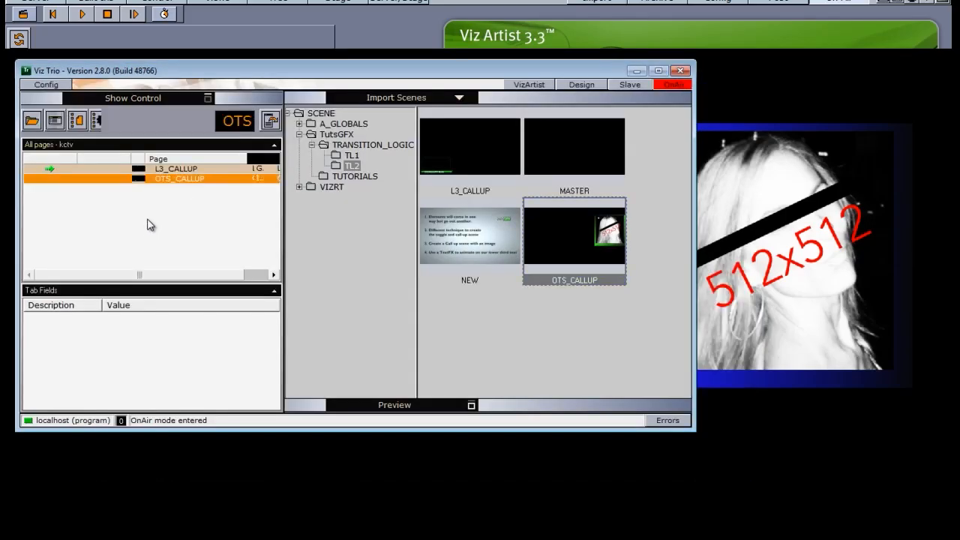
right_click(162, 182)
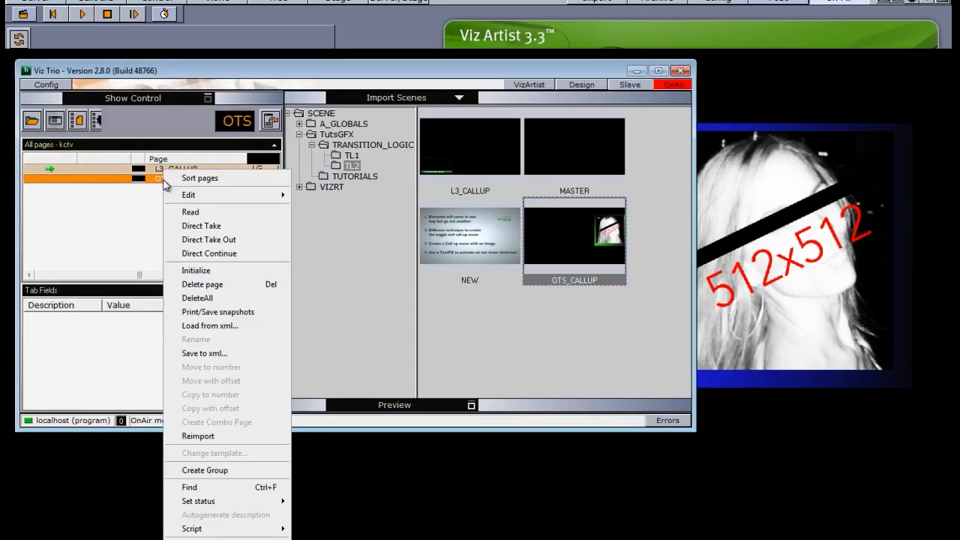
click(209, 238)
click(187, 168)
right_click(186, 167)
click(210, 220)
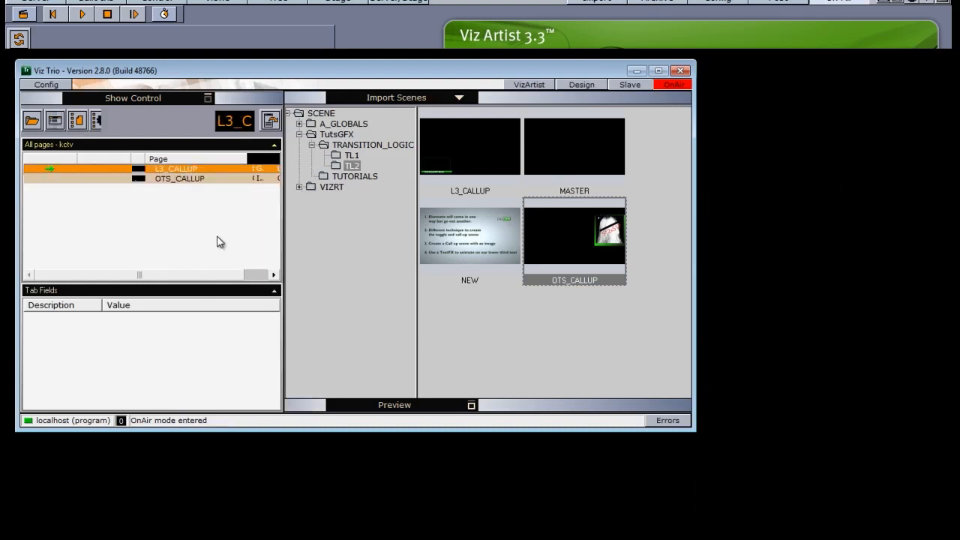
right_click(197, 175)
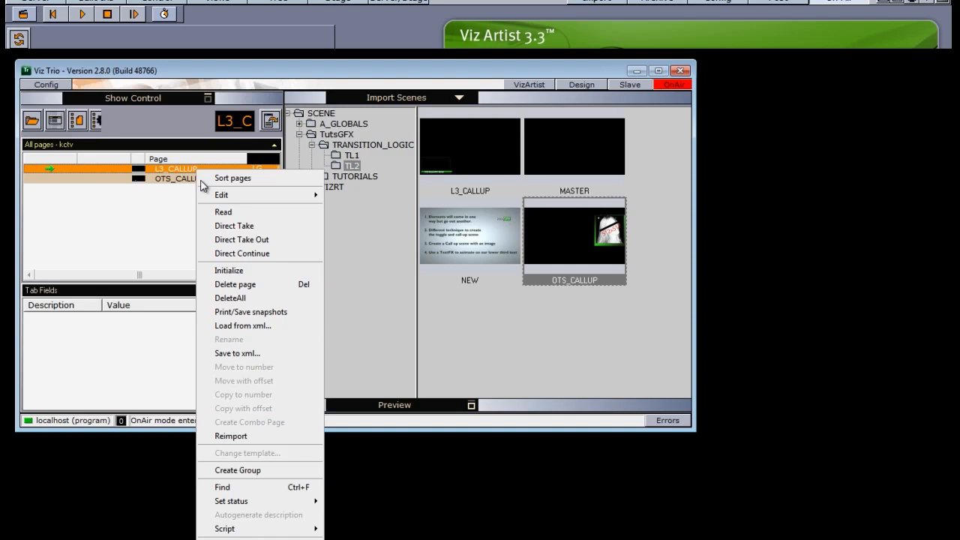
click(216, 232)
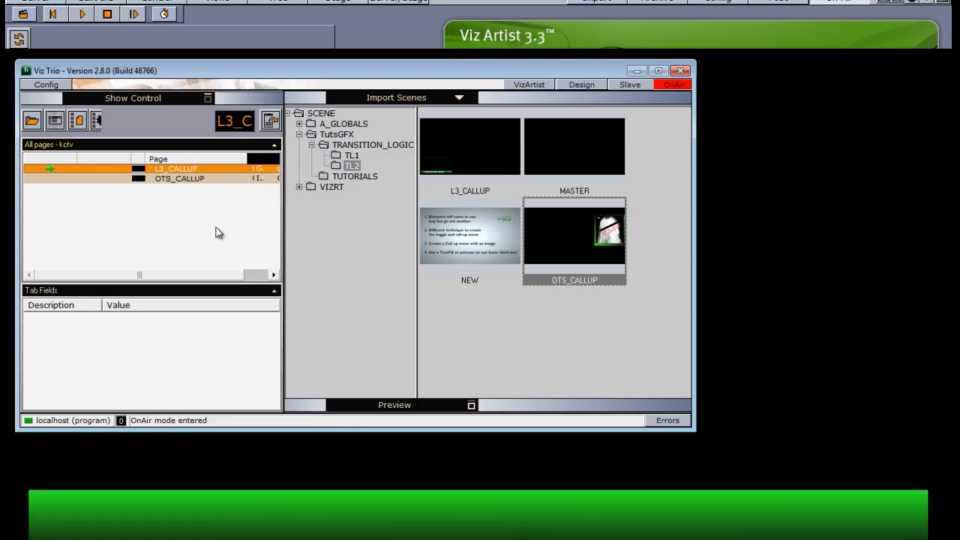
Take OTS_CALLUP on, off and back on air, then return to Viz Artist's Server tab
right_click(181, 177)
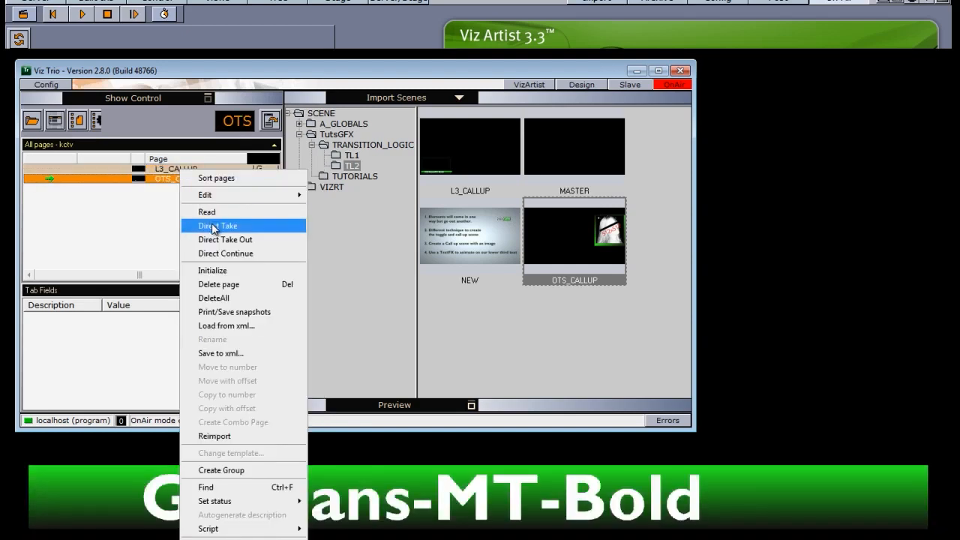
click(215, 226)
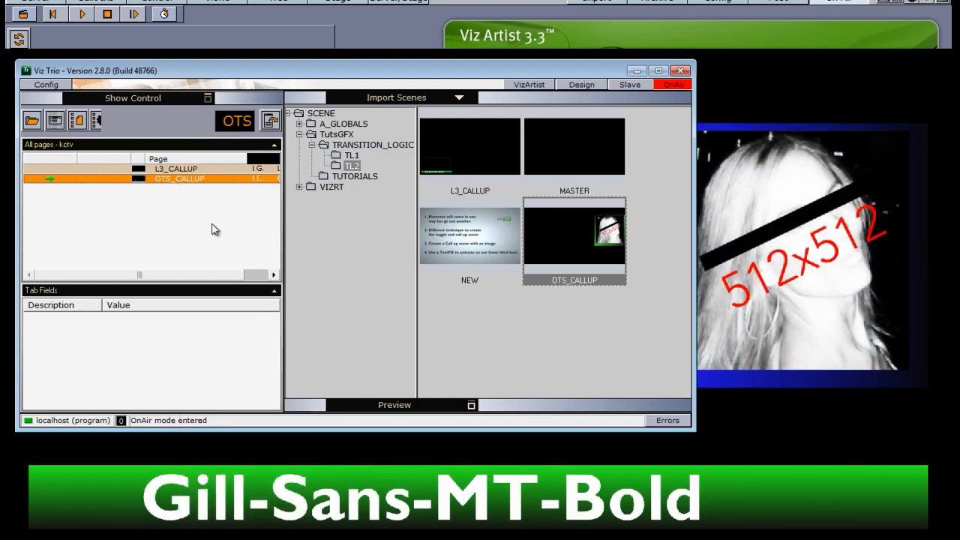
right_click(193, 179)
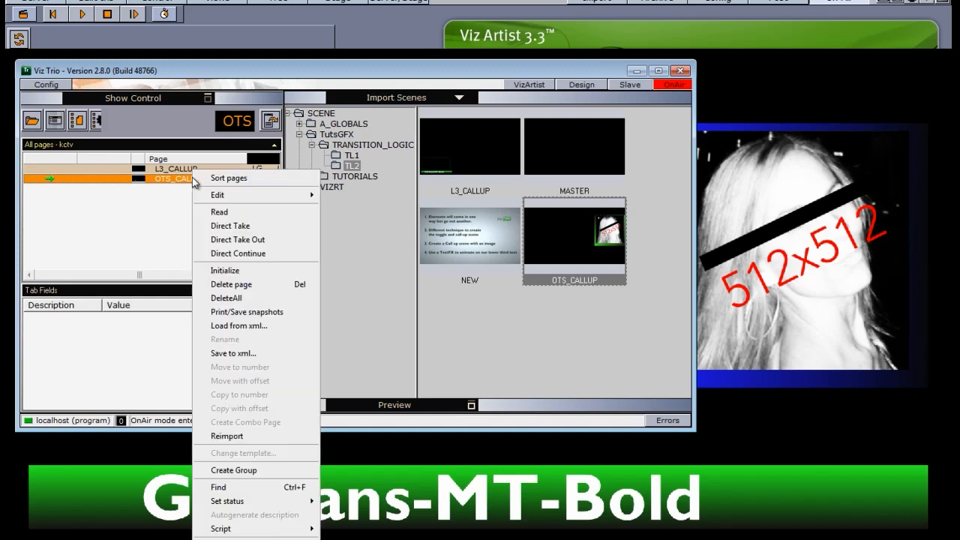
click(218, 240)
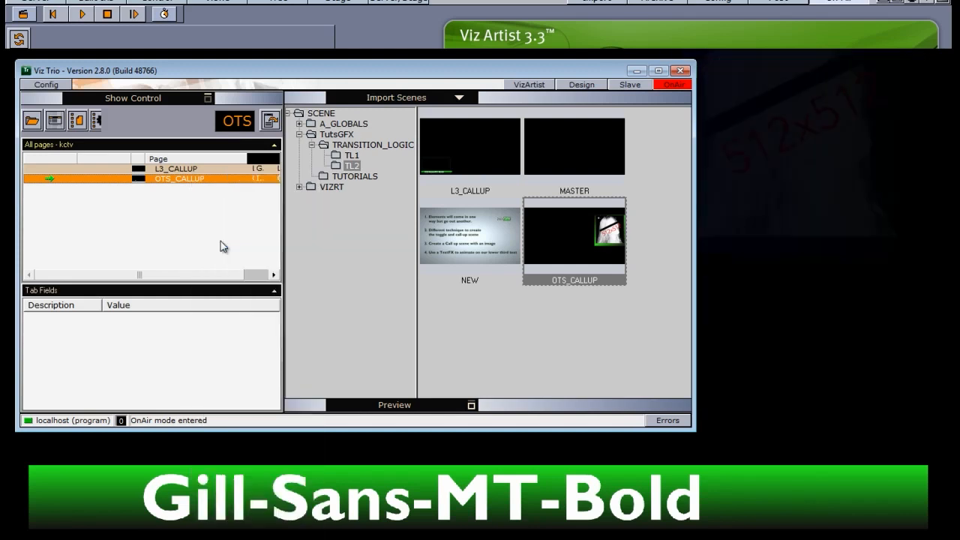
right_click(190, 193)
click(209, 225)
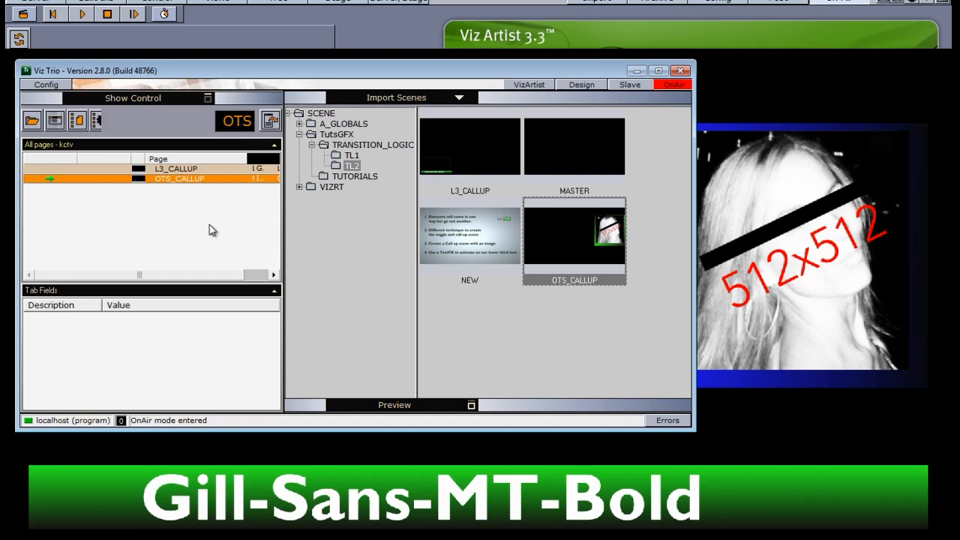
click(240, 34)
click(42, 1)
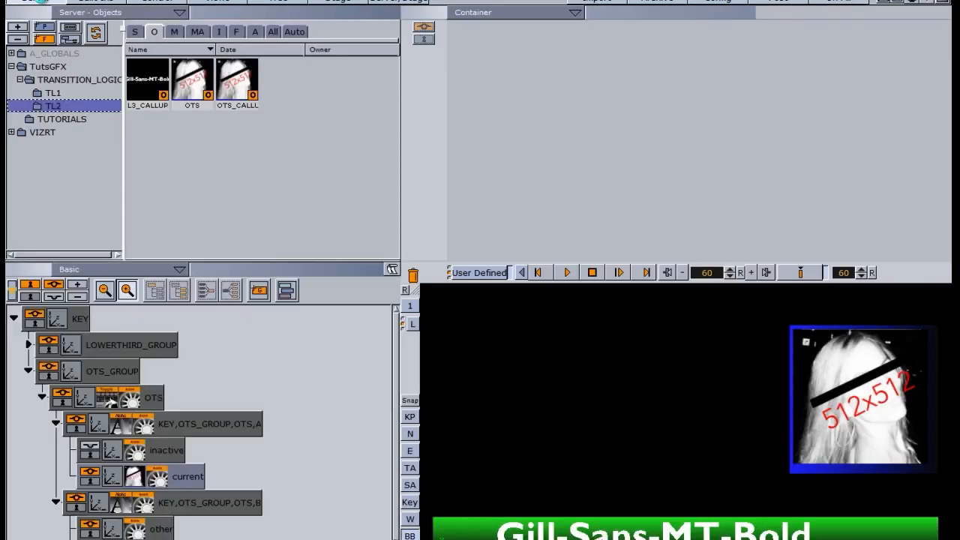
Delete the Alpha fade keyframes on OTS B and OTS A in the Stage dopesheet
click(322, 1)
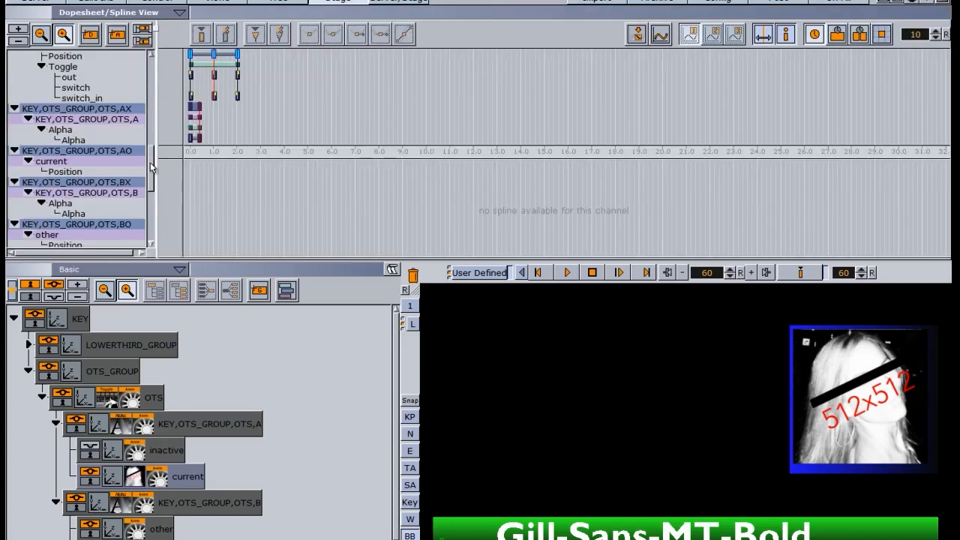
scroll(150, 168, down, 5)
drag(150, 189, 150, 194)
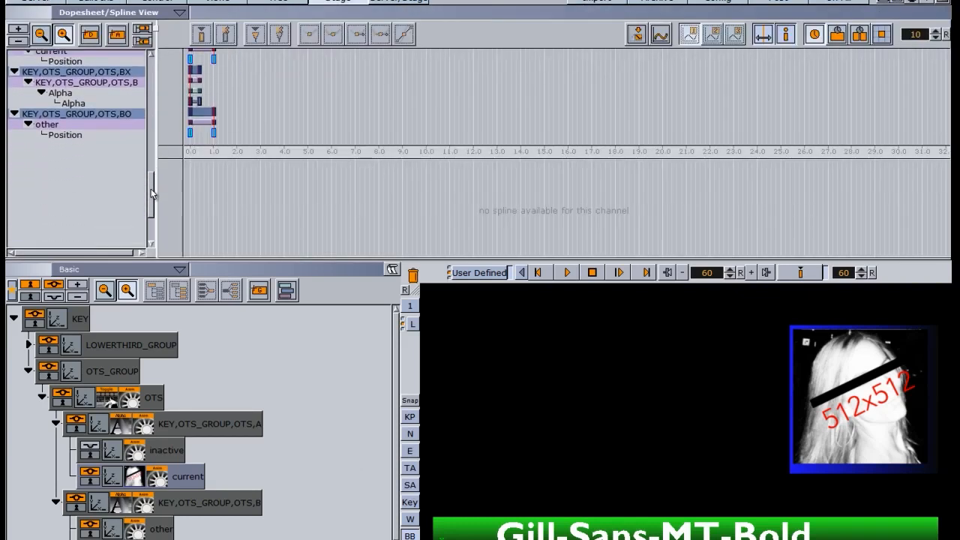
click(198, 101)
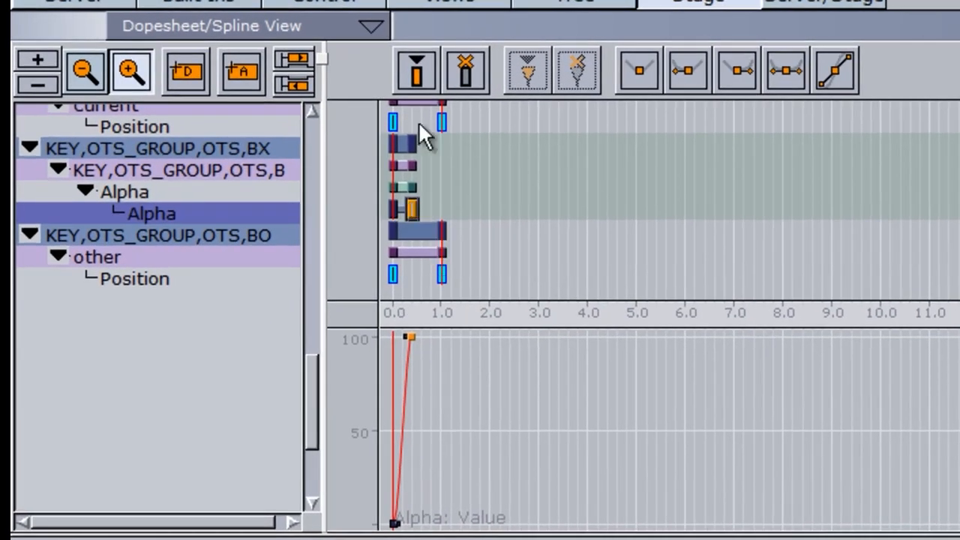
click(464, 71)
drag(316, 401, 317, 355)
click(406, 236)
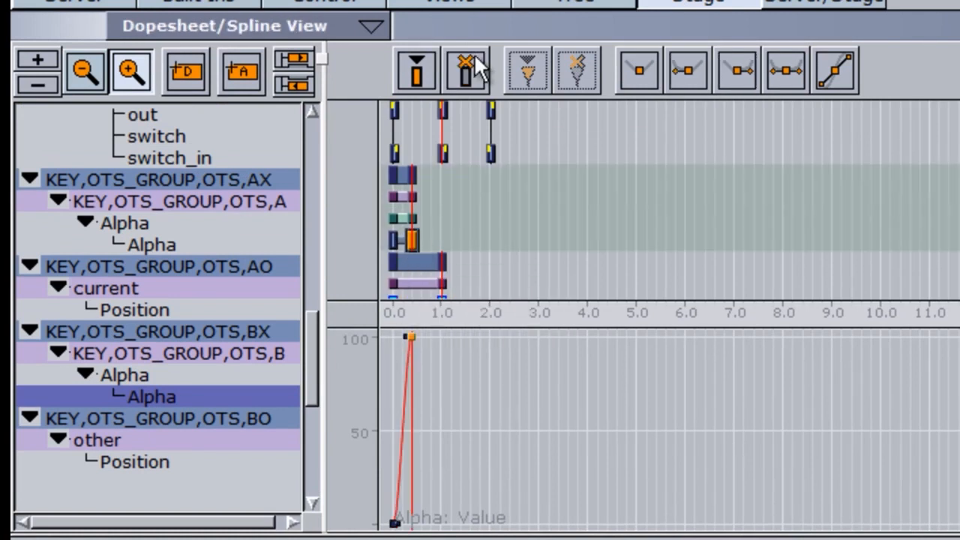
click(471, 60)
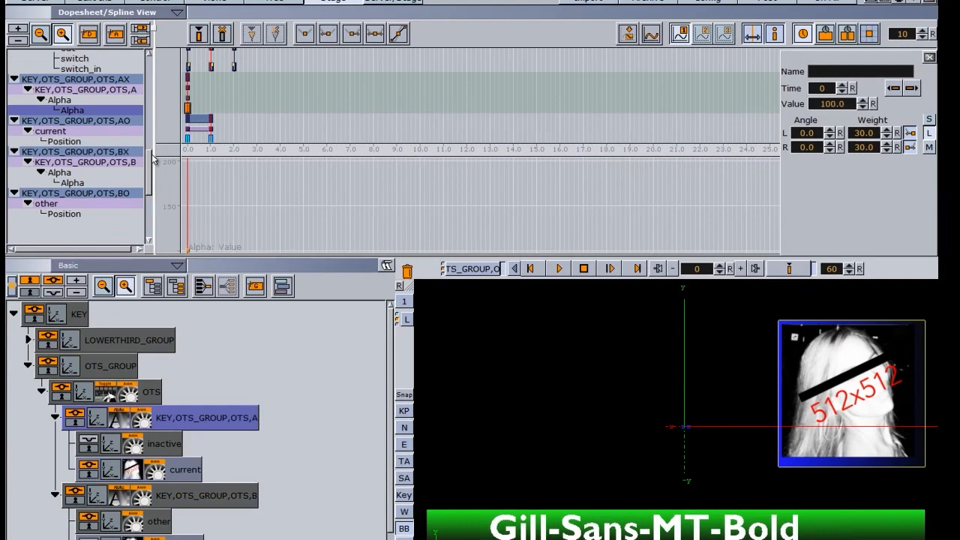
Set the remaining Alpha keyframe at time 0 to value 100.0
click(200, 105)
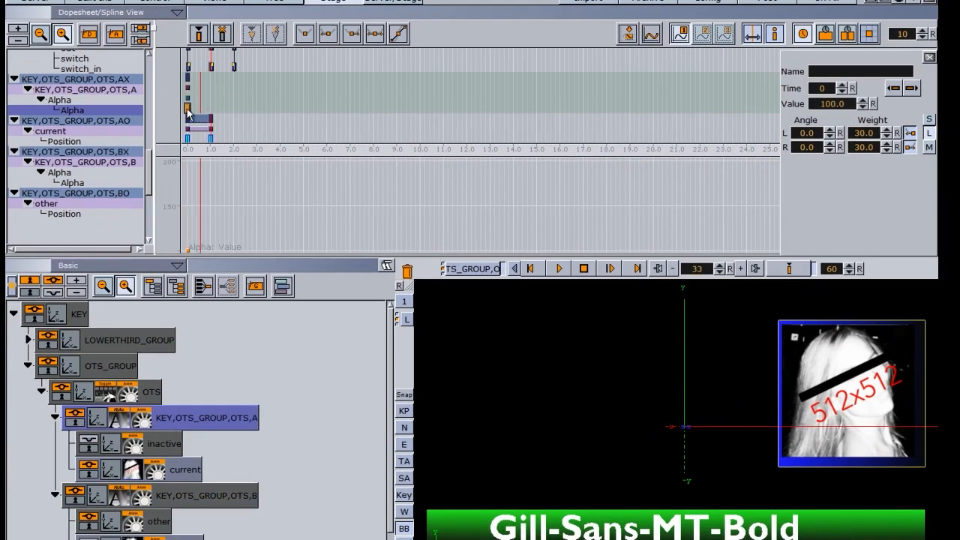
click(189, 110)
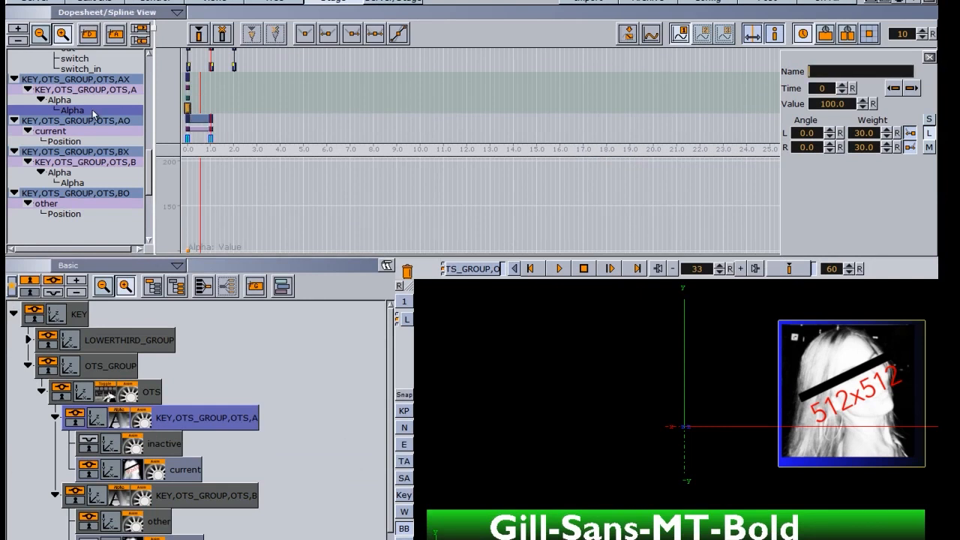
drag(146, 162, 148, 189)
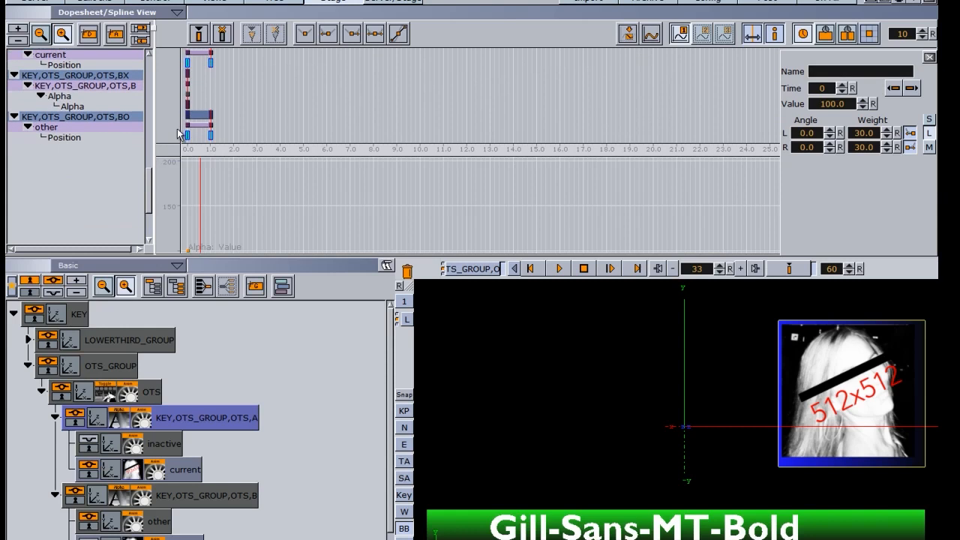
click(187, 105)
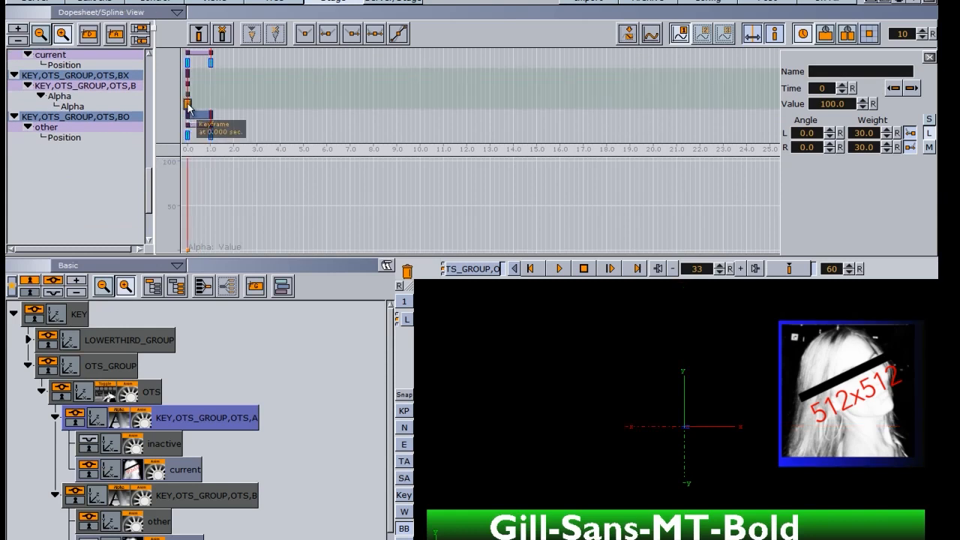
click(829, 106)
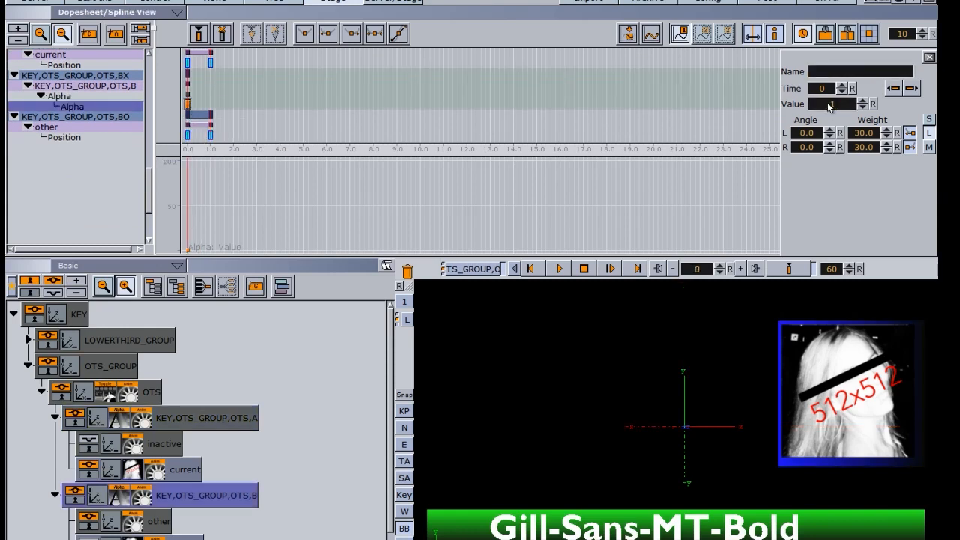
key(Return)
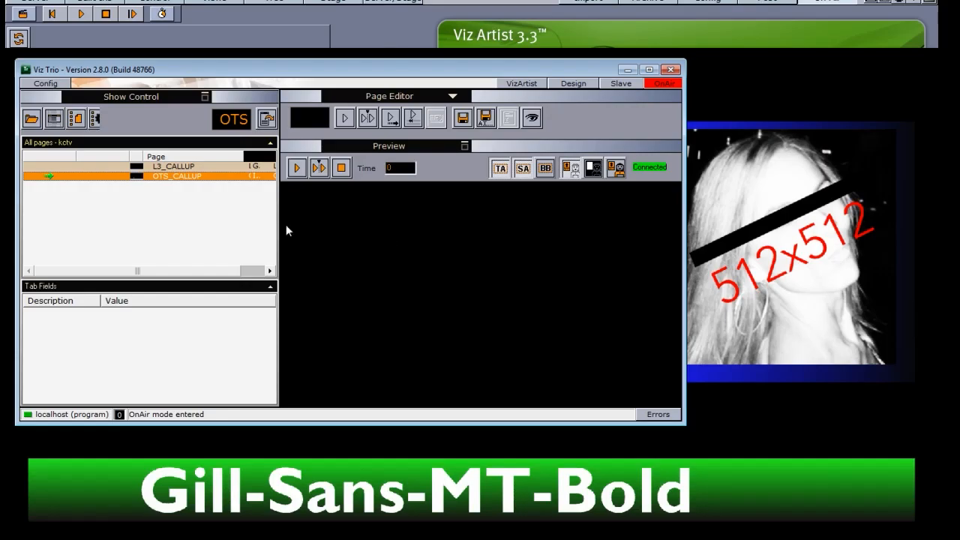
Direct Take the L3_CALLUP lower third on air and take the OTS headshot out
right_click(171, 165)
click(206, 217)
right_click(164, 178)
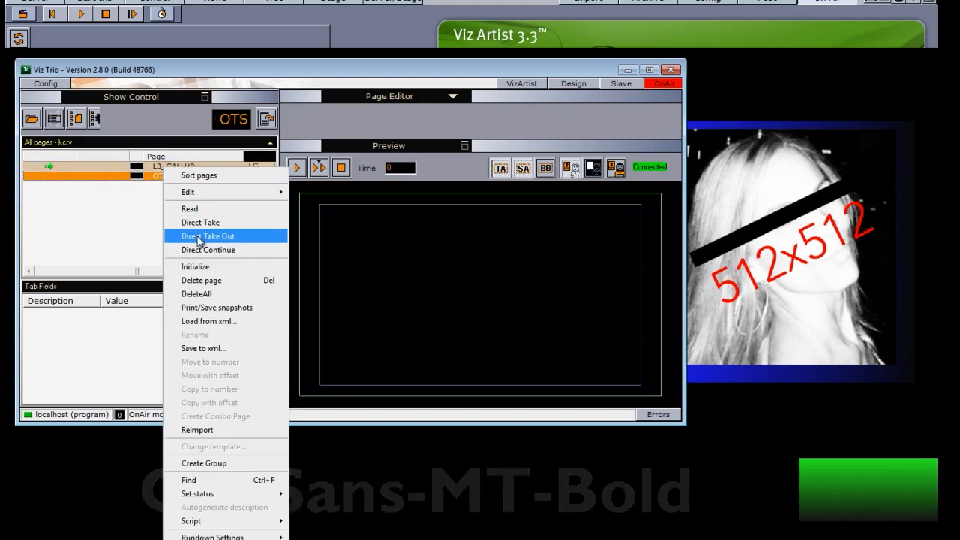
click(199, 235)
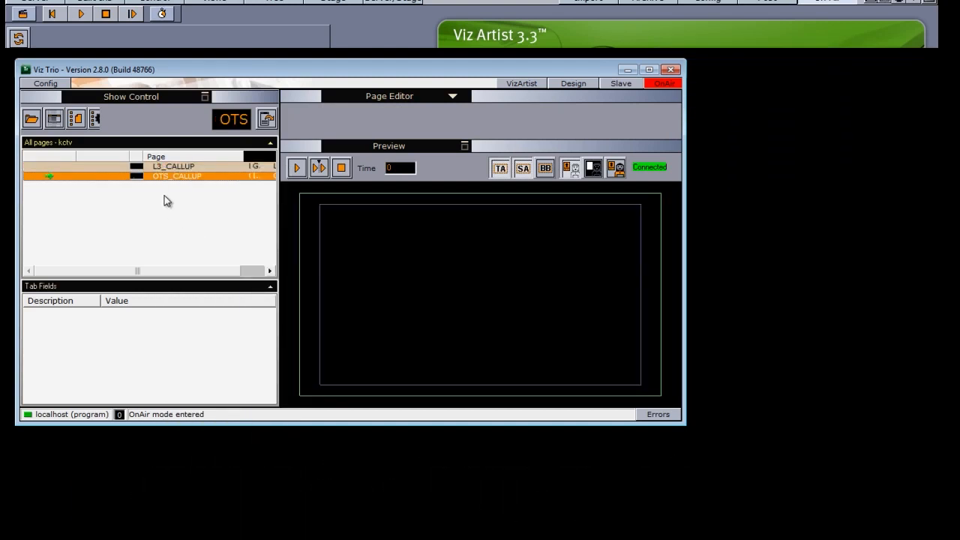
right_click(163, 166)
click(191, 216)
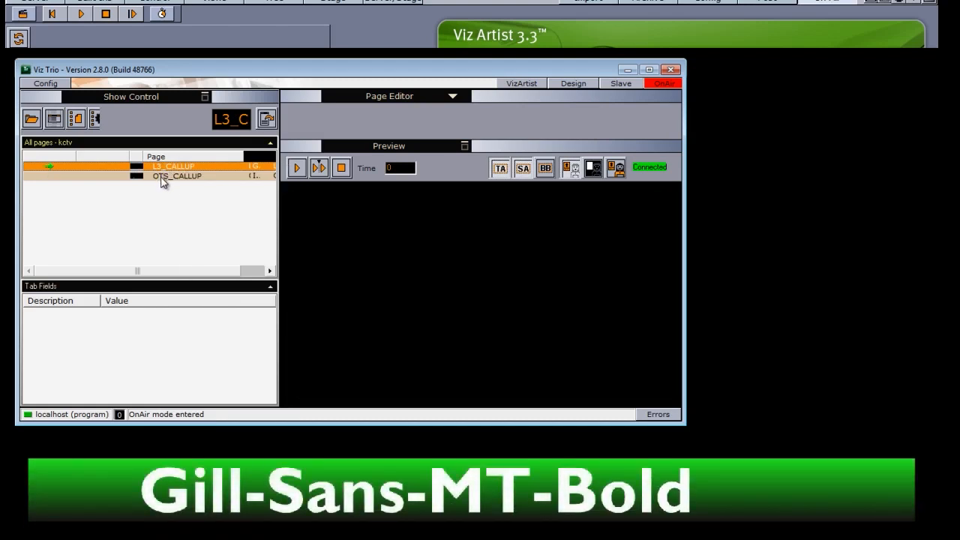
Cycle the OTS_CALLUP headshot on, off and on air, then open it full-screen for editing
right_click(162, 177)
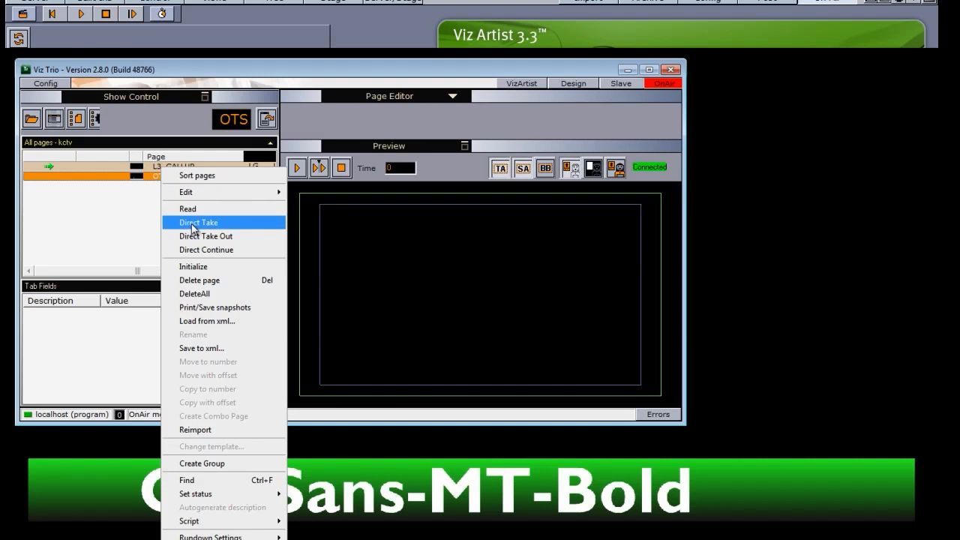
click(193, 224)
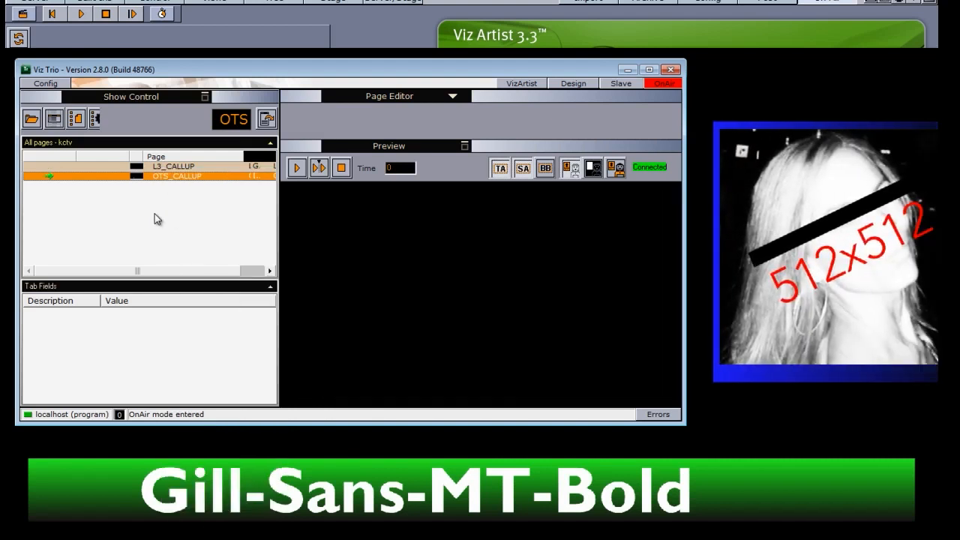
right_click(173, 178)
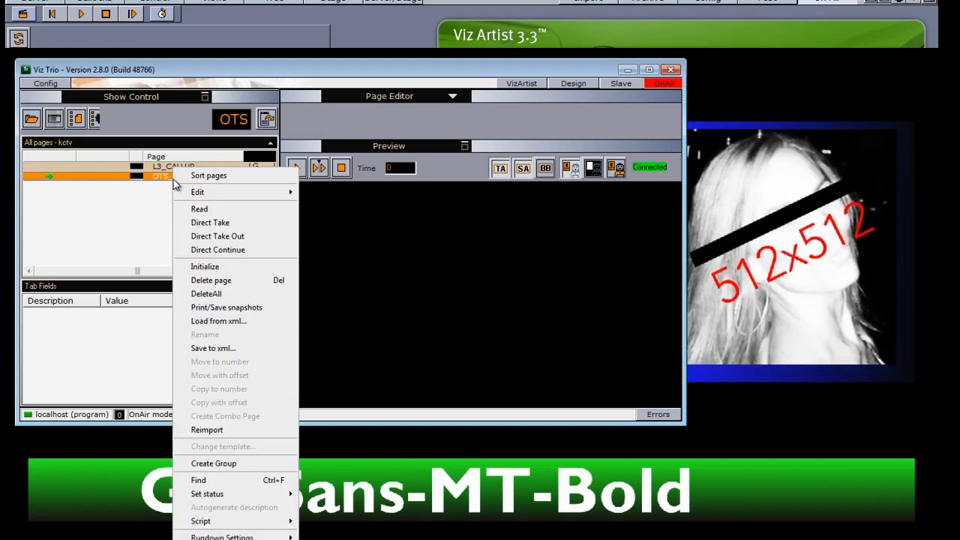
click(206, 236)
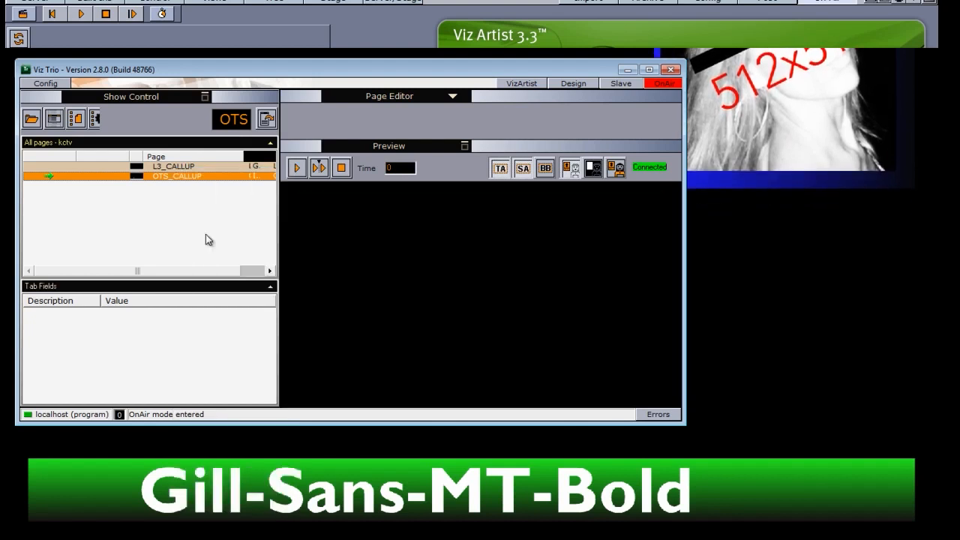
right_click(180, 179)
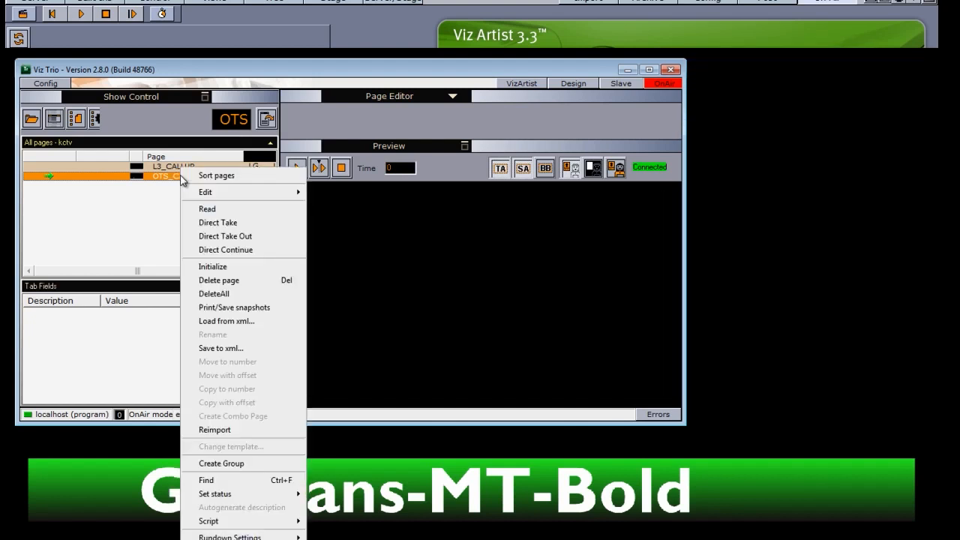
click(210, 223)
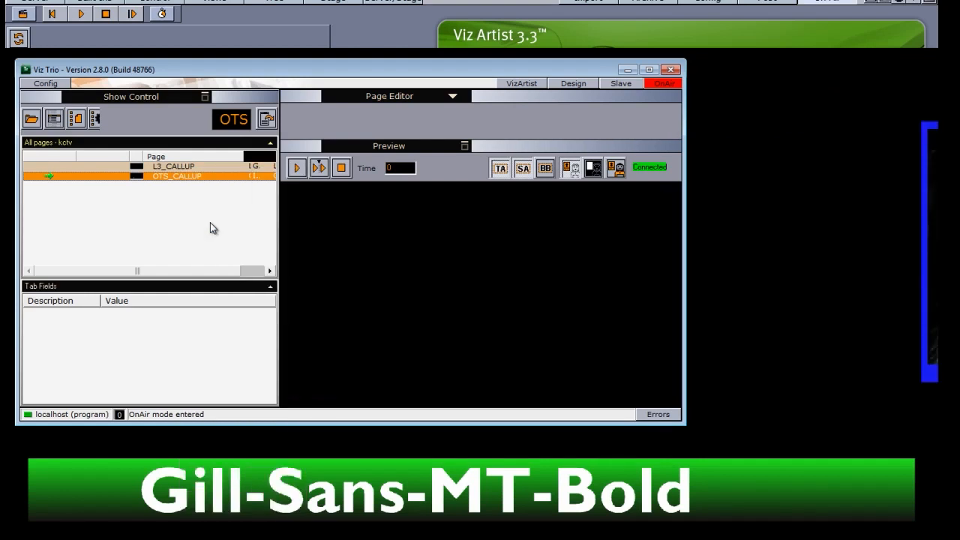
click(171, 178)
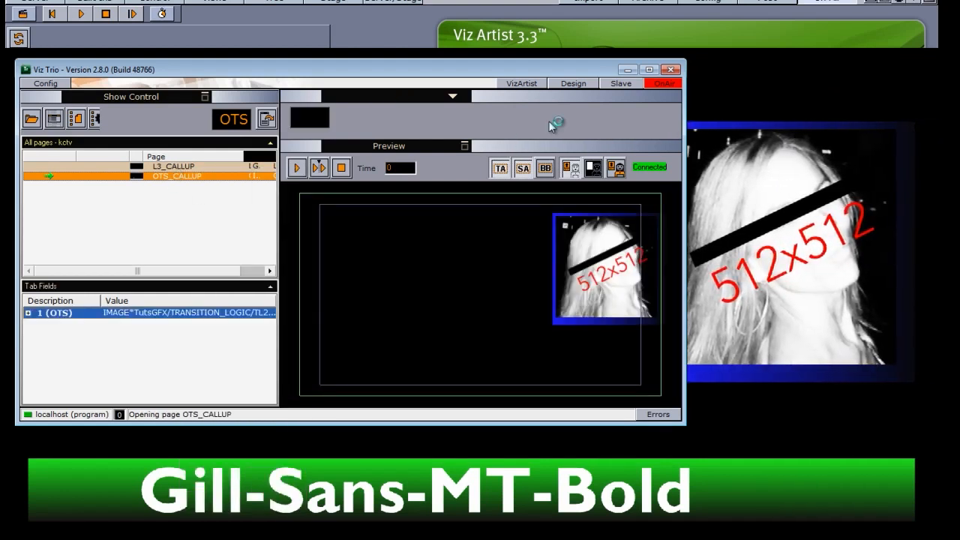
click(649, 70)
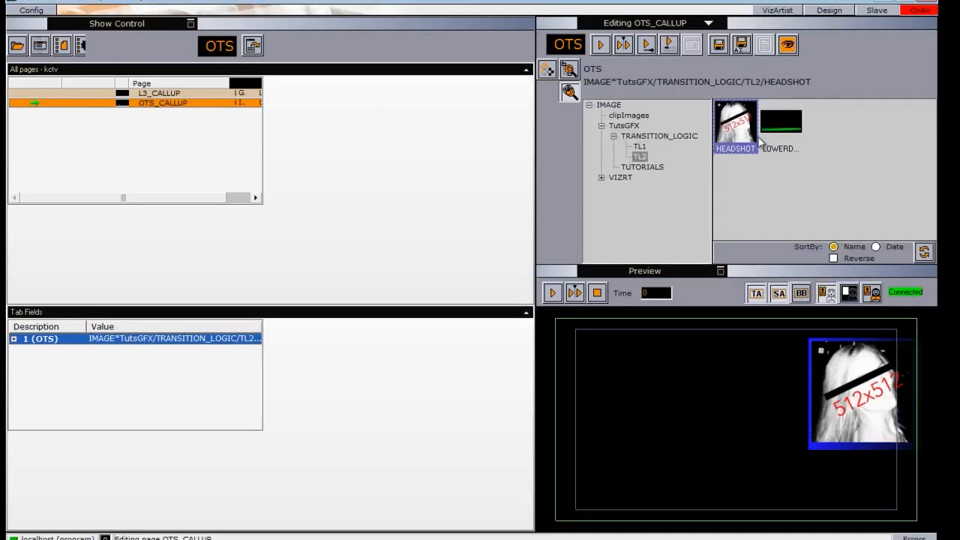
Set the OTS image field to VIZRT/IMAGES/cg_Layer_5, then Direct Take Out OTS_CALLUP
click(645, 136)
double_click(621, 177)
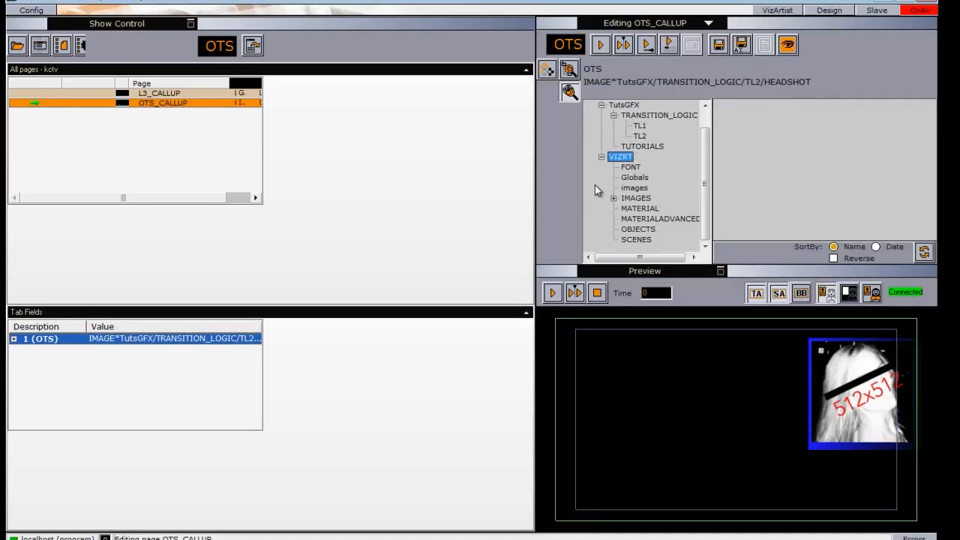
double_click(644, 198)
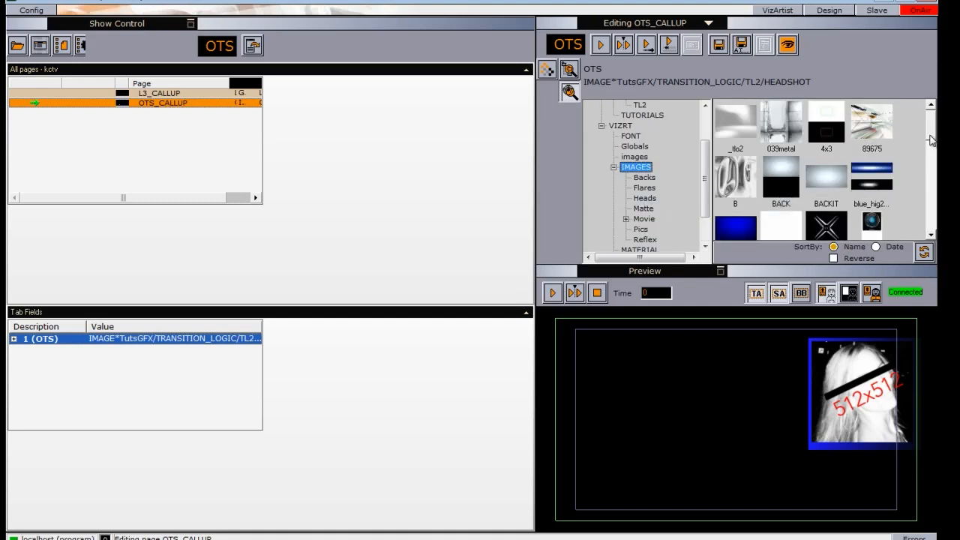
click(871, 225)
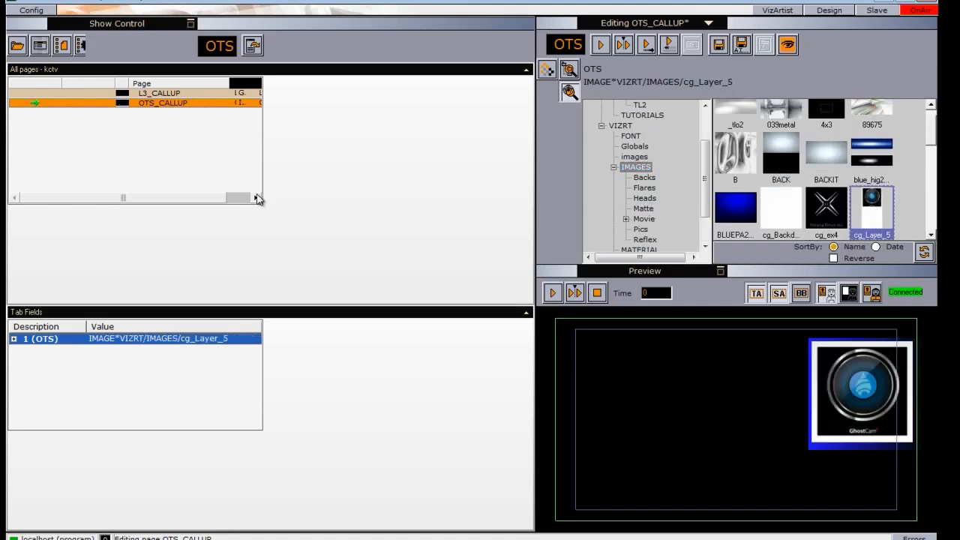
right_click(157, 109)
click(192, 175)
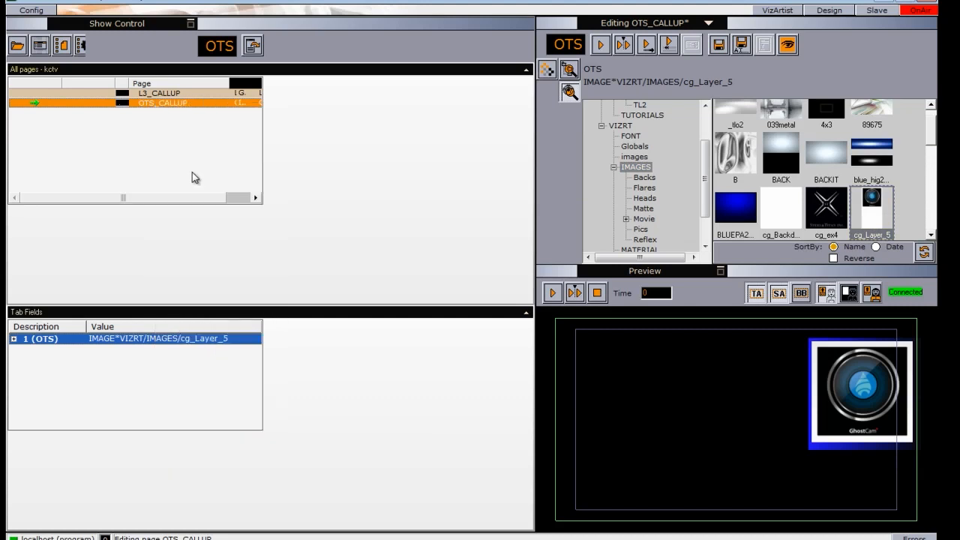